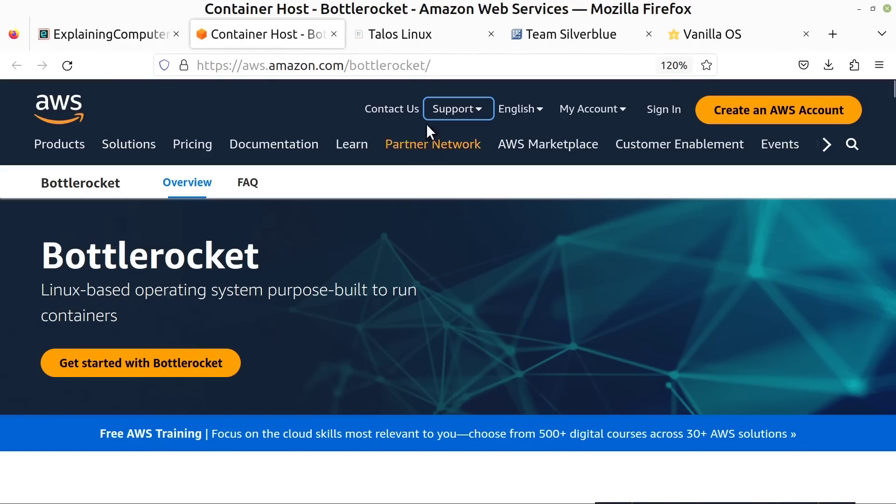
View the Talos Linux and Fedora Silverblue tabs, then switch to the vanillaos.org home page.
left_click(426, 36)
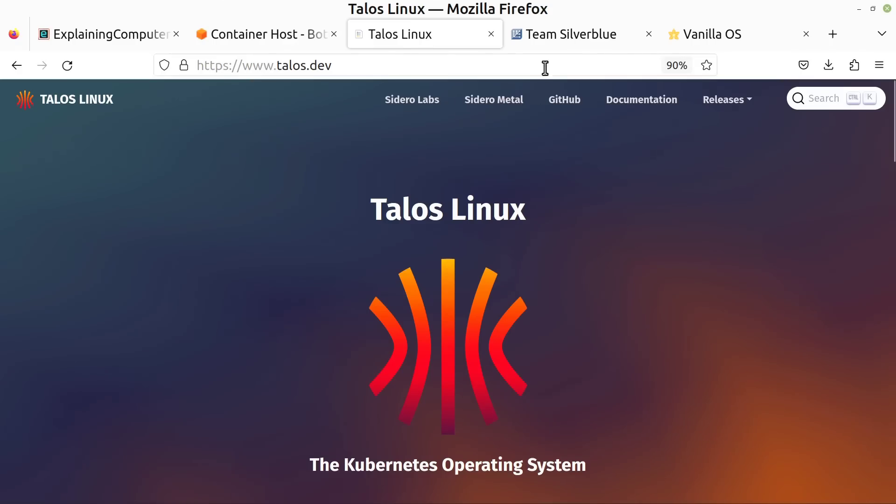
left_click(547, 43)
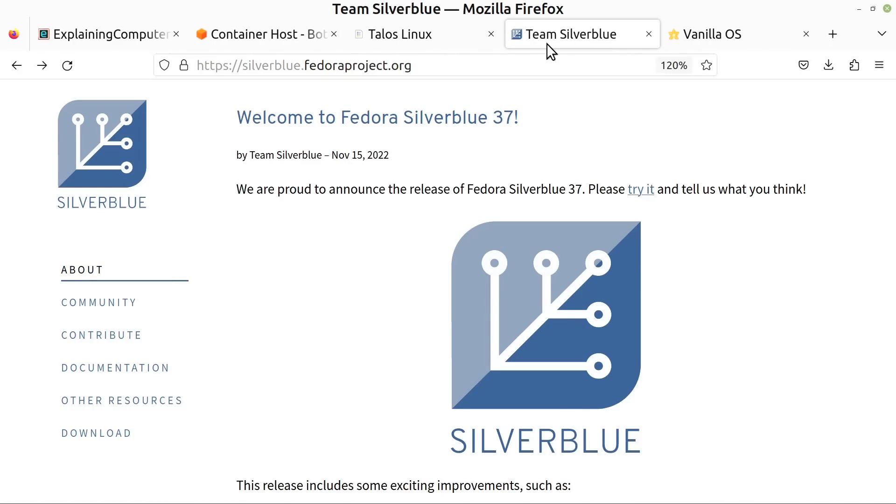
left_click(686, 28)
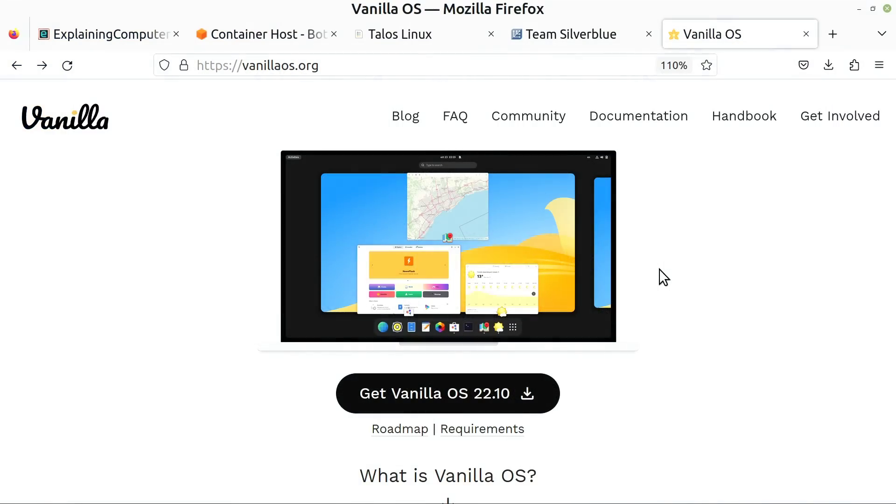
Save VanillaOS-22.10-all.20230226.iso from the 22.10-r8 release assets into the VanillaOS folder.
left_click(430, 394)
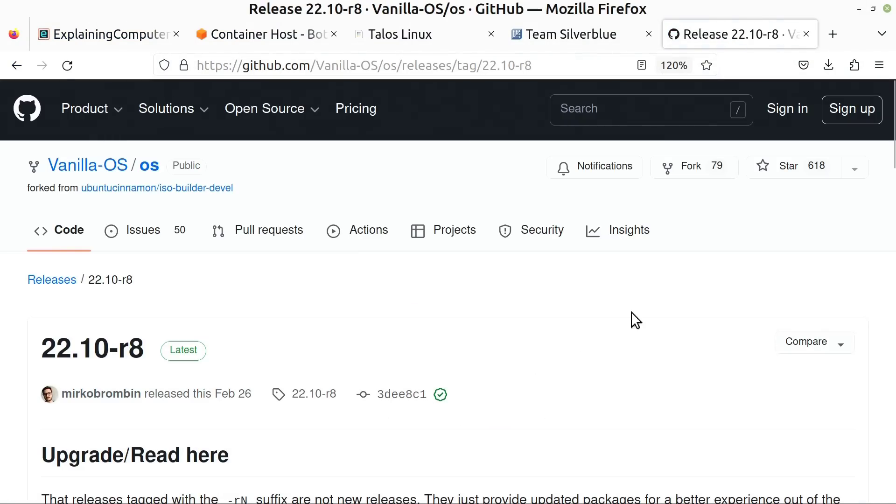
left_click_drag(891, 136, 891, 444)
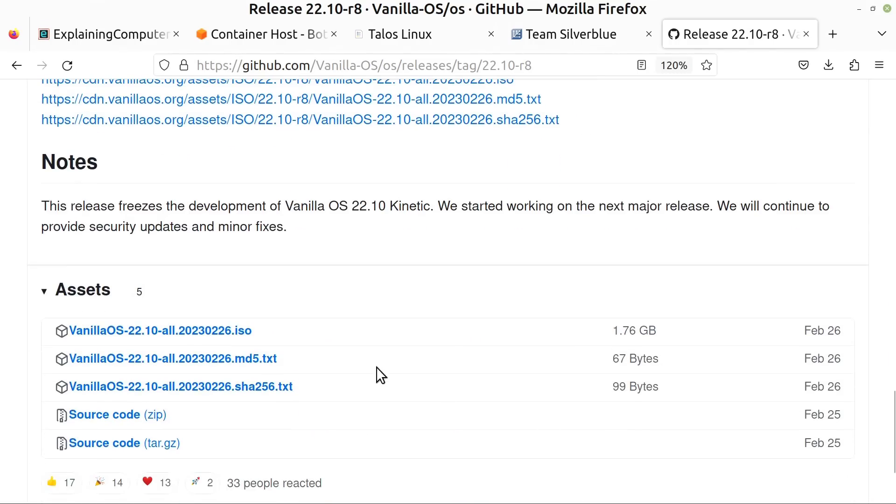
left_click(228, 332)
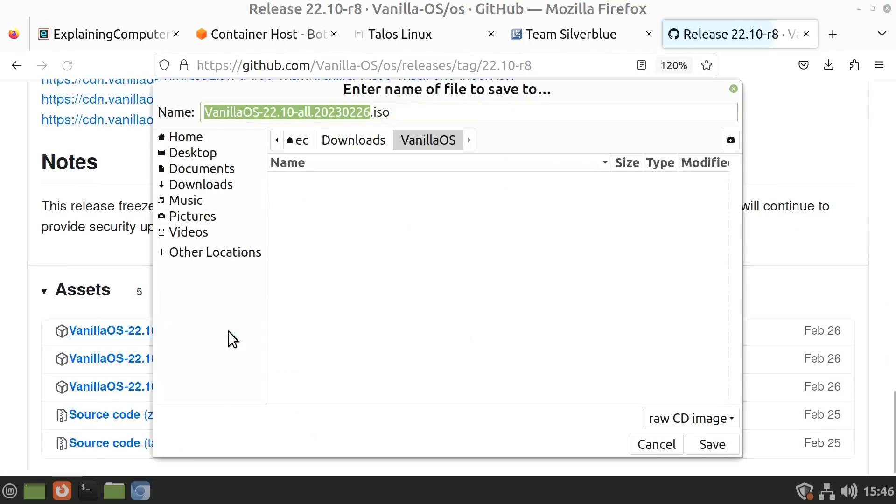
left_click(721, 446)
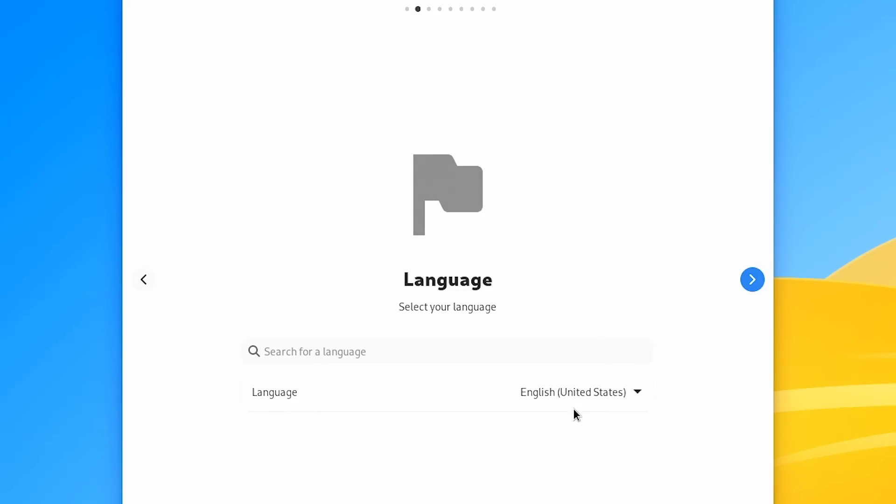
Set the installer language to English (United Kingdom) and the keyboard variant to English (UK).
left_click(573, 396)
scroll(608, 329, "down", 10)
key("Page_Up")
key("Return")
left_click(753, 281)
left_click(600, 396)
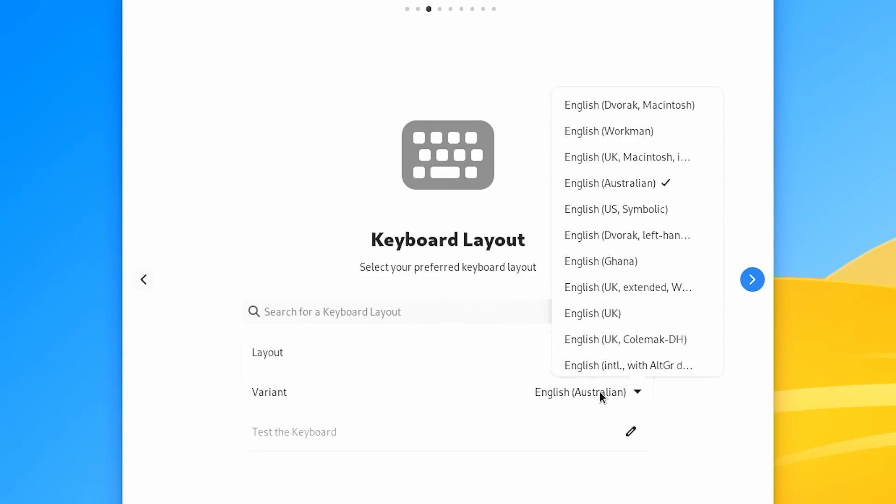
left_click(609, 315)
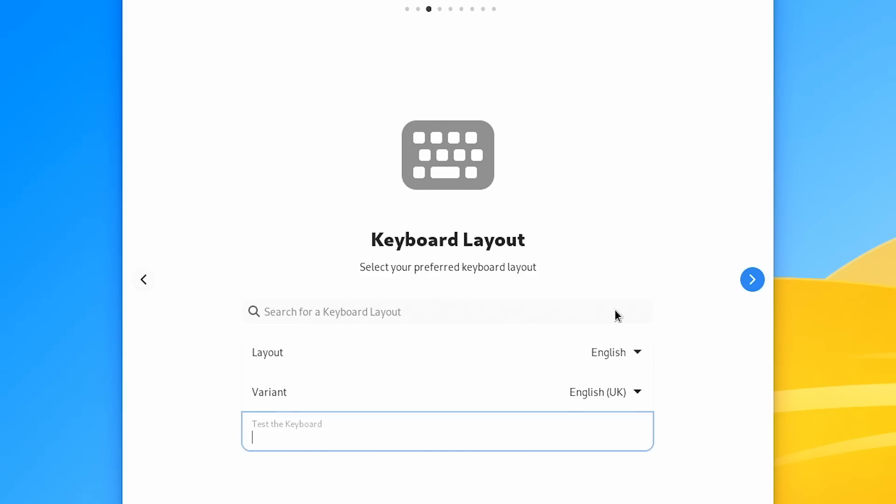
left_click(754, 280)
Set the region to Europe and the time zone to London, reaching disk selection.
left_click(621, 353)
key("Down")
key("Down")
key("Down")
key("Down")
key("Down")
key("Down")
key("Down")
key("Return")
left_click(602, 394)
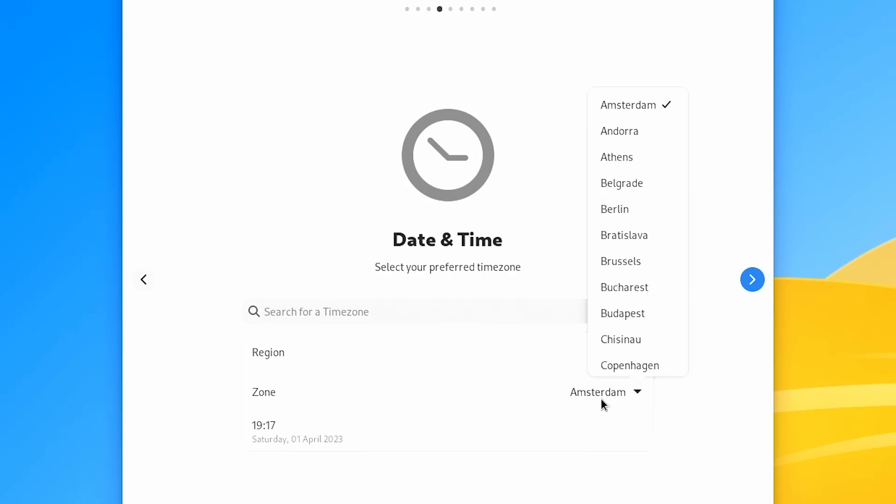
key("Down")
key("Down")
key("Down")
key("Down")
key("Down")
key("Down")
key("Down")
key("Down")
key("Down")
key("Down")
key("Down")
key("Down")
key("Down")
key("Down")
key("Down")
key("Down")
key("Down")
key("Down")
key("Down")
key("Down")
key("Up")
key("Return")
left_click(752, 280)
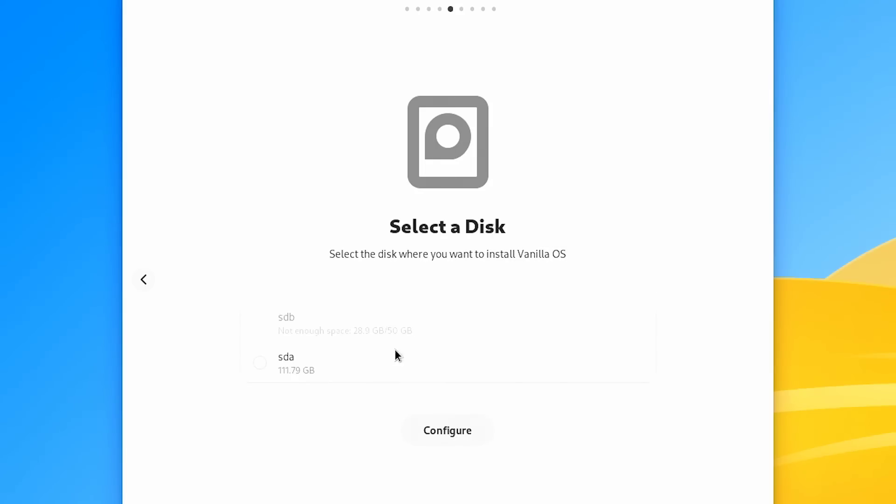
Select sda, apply Entire Disk allocation, and confirm the resulting disk changes.
left_click(291, 366)
left_click(442, 429)
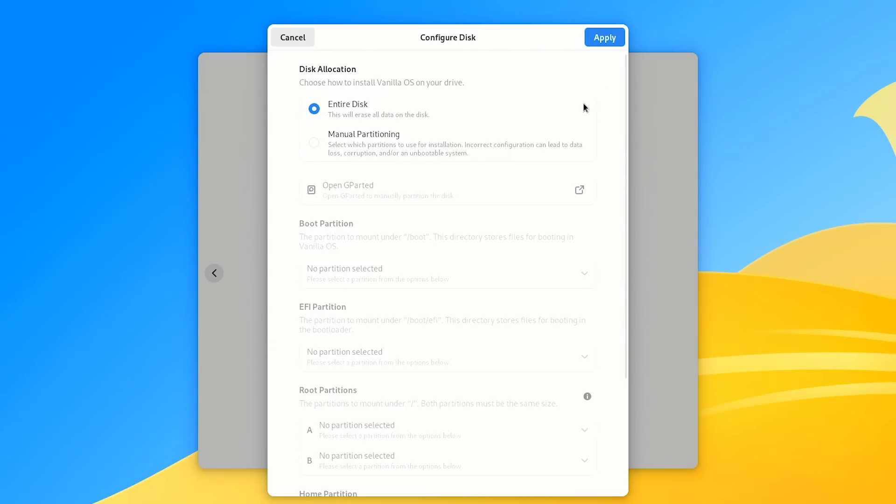
left_click(605, 37)
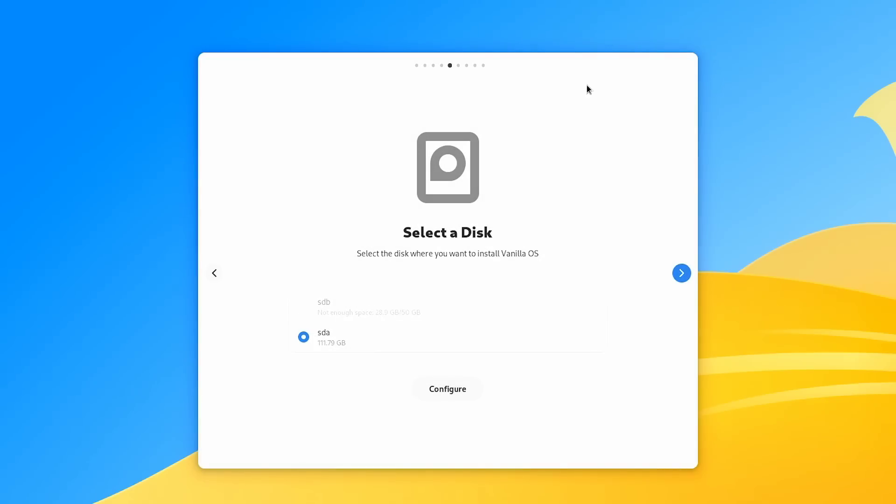
left_click(681, 274)
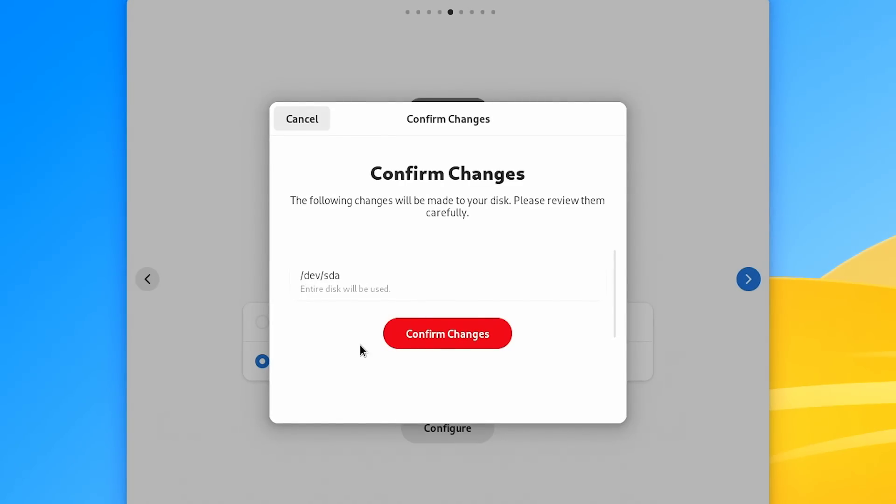
left_click(438, 333)
Fill in the new user's full name and username.
left_click(630, 303)
type("EC")
left_click(629, 341)
type("ec")
Enter and confirm the account password, then start installing Vanilla OS.
left_click(602, 380)
type("***********")
key("Tab")
left_click(602, 420)
type("***********")
key("Tab")
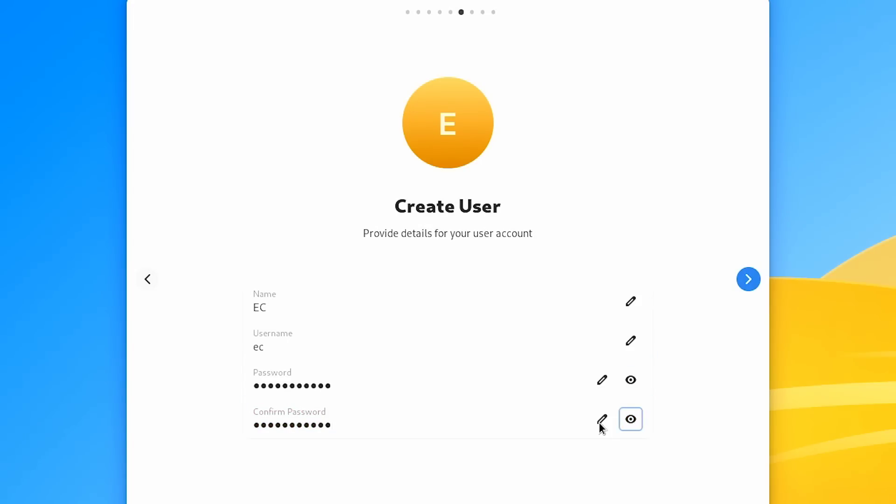
left_click(749, 280)
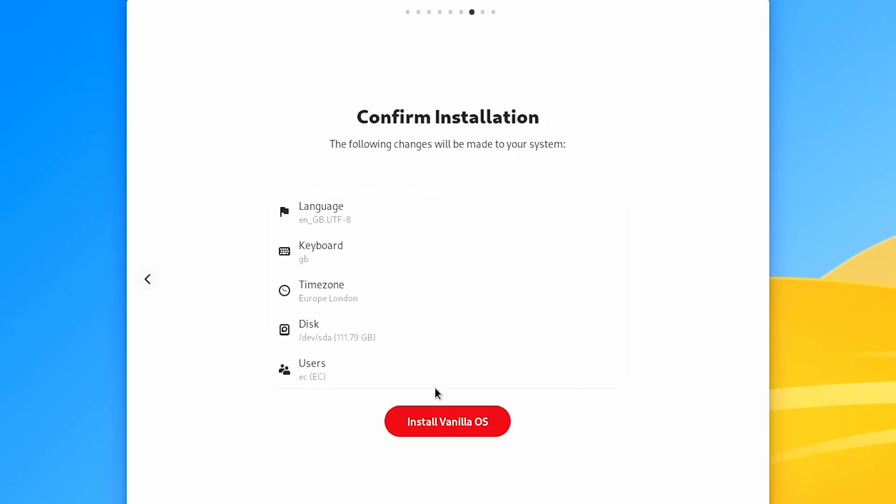
left_click(436, 421)
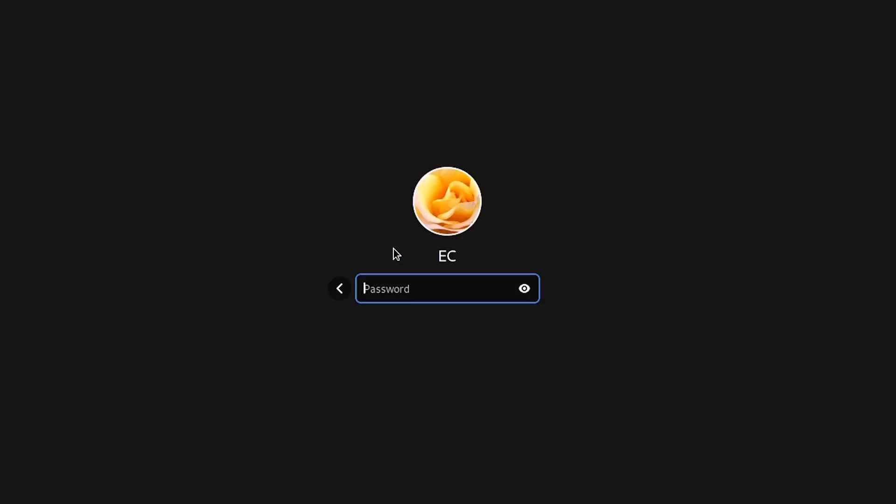
Log in to the new account by submitting its password.
key("Return")
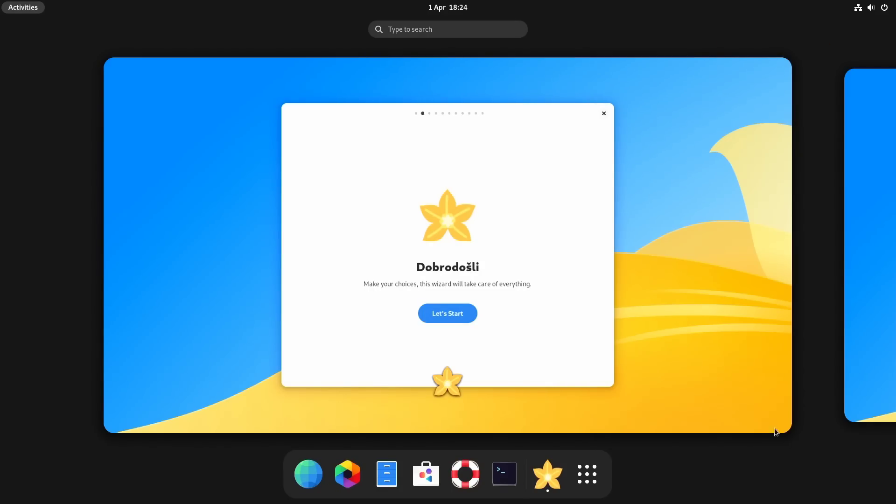
Begin the first-setup wizard and keep the light colour scheme.
left_click(449, 323)
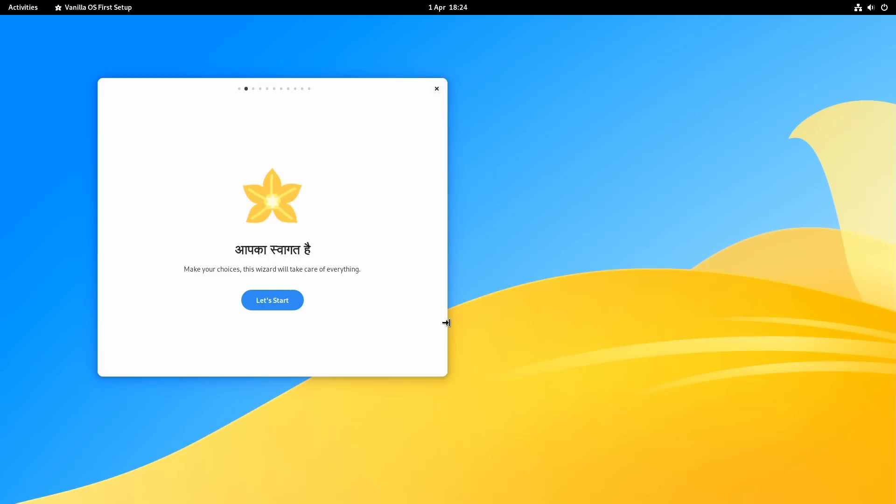
left_click(256, 298)
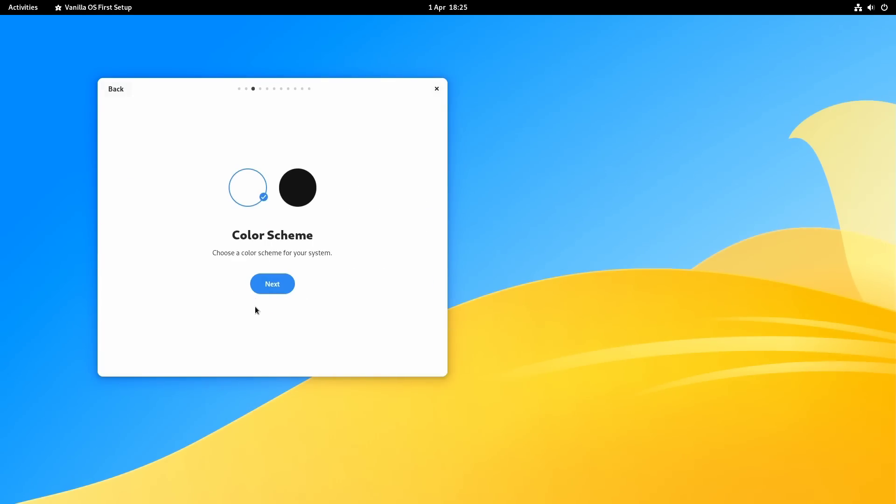
left_click_drag(194, 91, 369, 93)
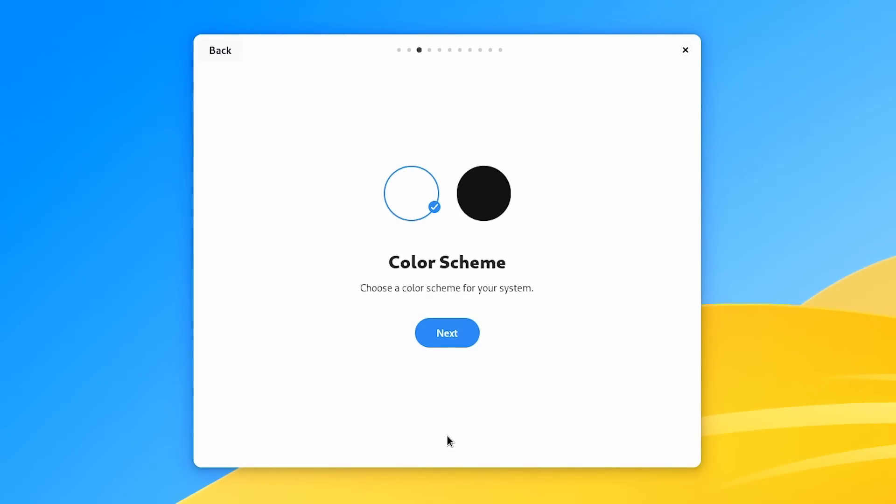
left_click(437, 334)
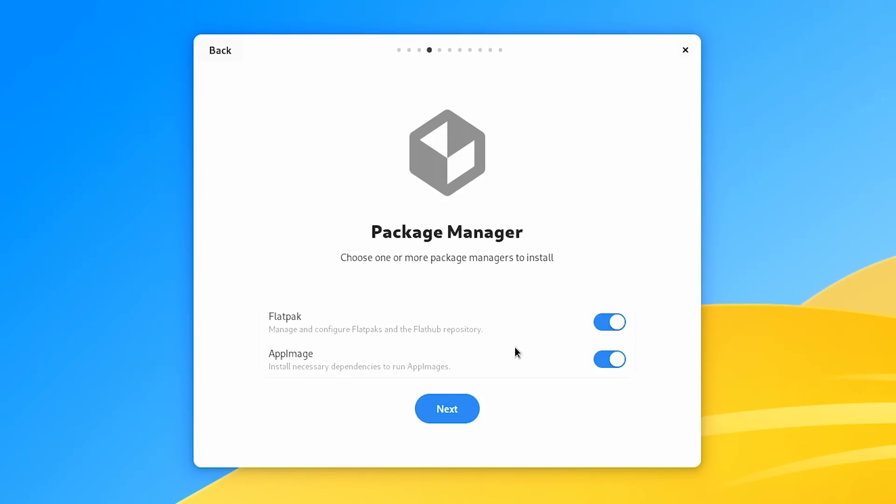
left_click(461, 411)
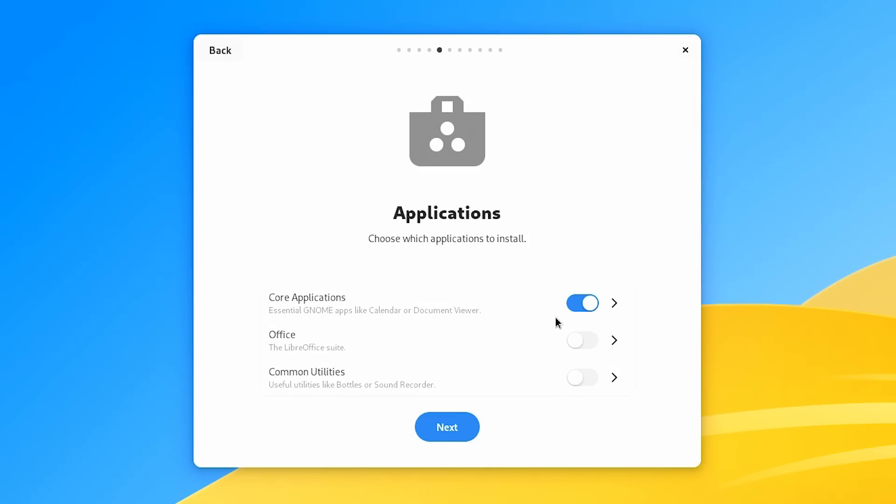
Keep Office and Common Utilities enabled with their default app lists and continue.
left_click(591, 346)
left_click(591, 380)
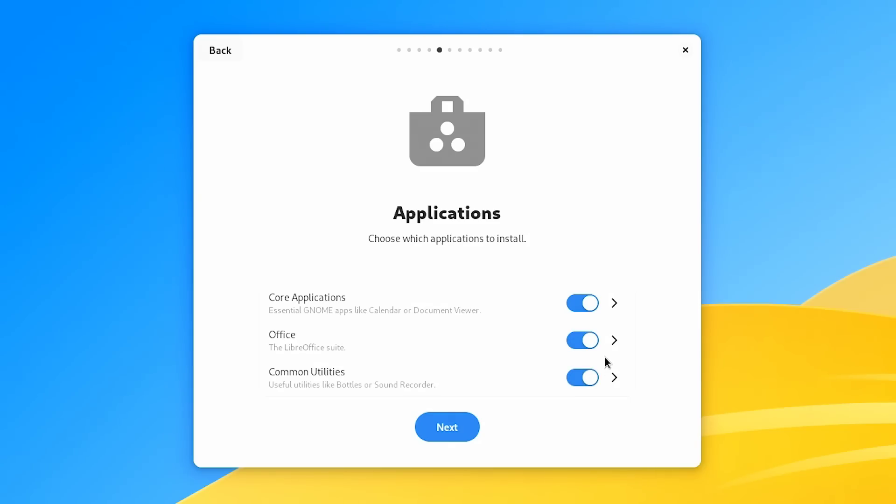
left_click(613, 341)
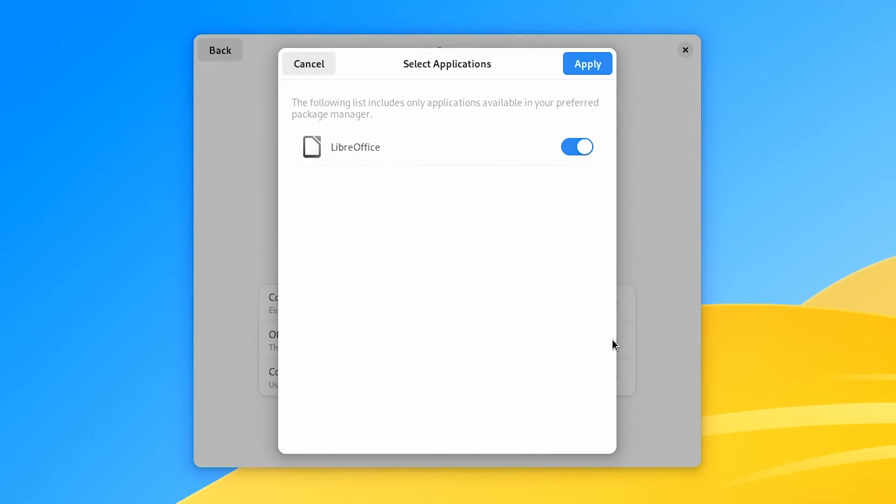
left_click(584, 66)
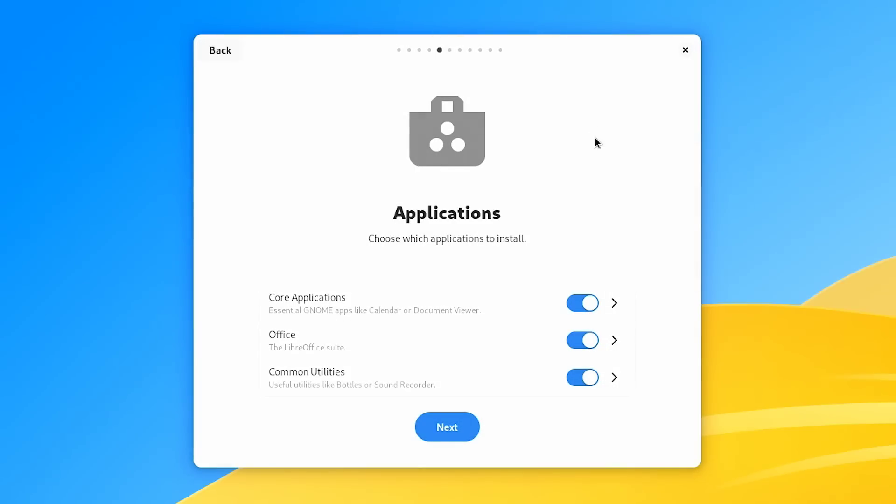
left_click(614, 377)
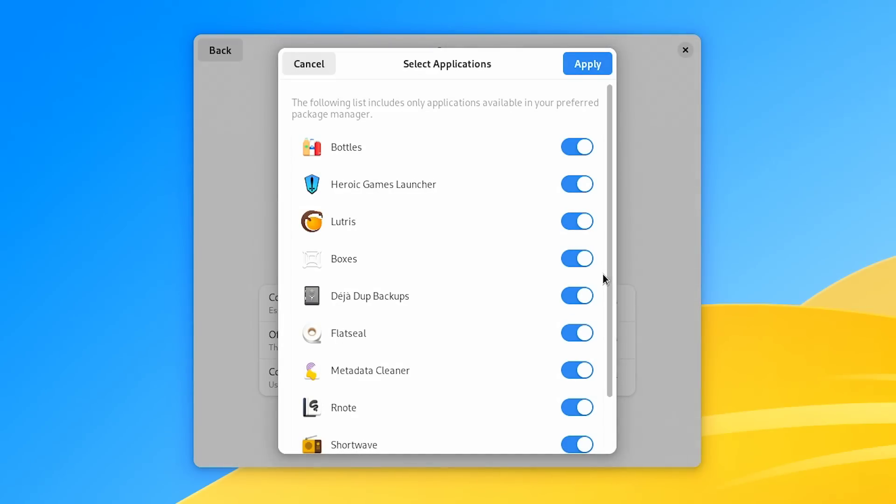
left_click_drag(610, 262, 598, 233)
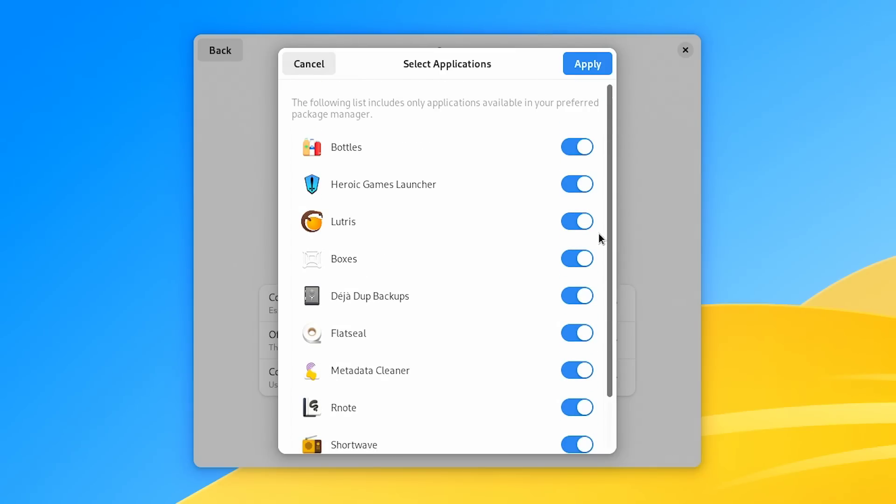
left_click(590, 62)
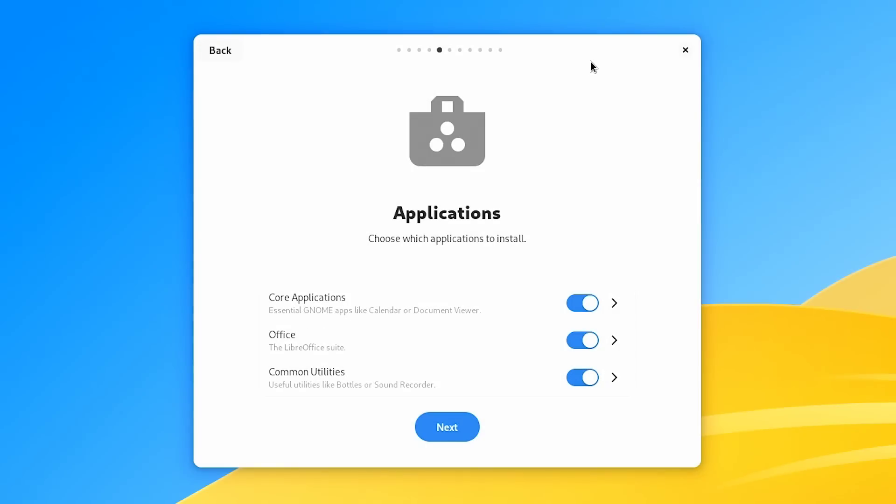
left_click(450, 431)
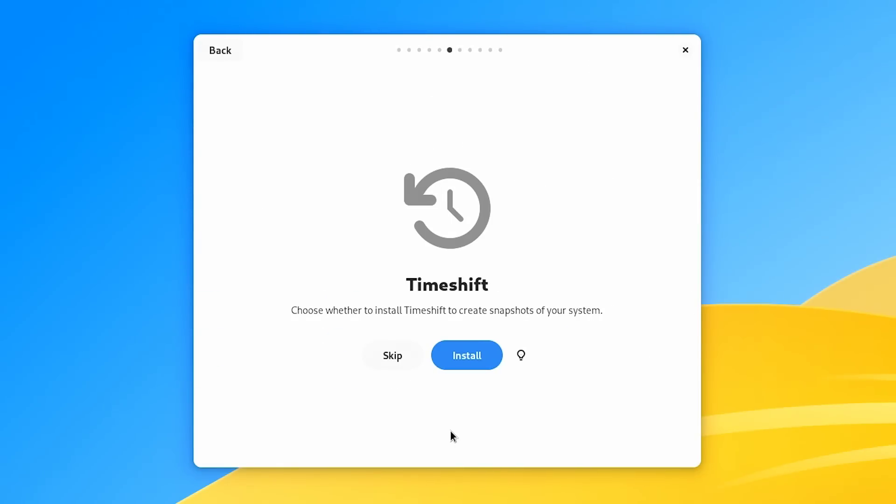
Choose Timeshift, NVIDIA drivers and restricted codecs, leave Apport off, and begin installing.
left_click(470, 357)
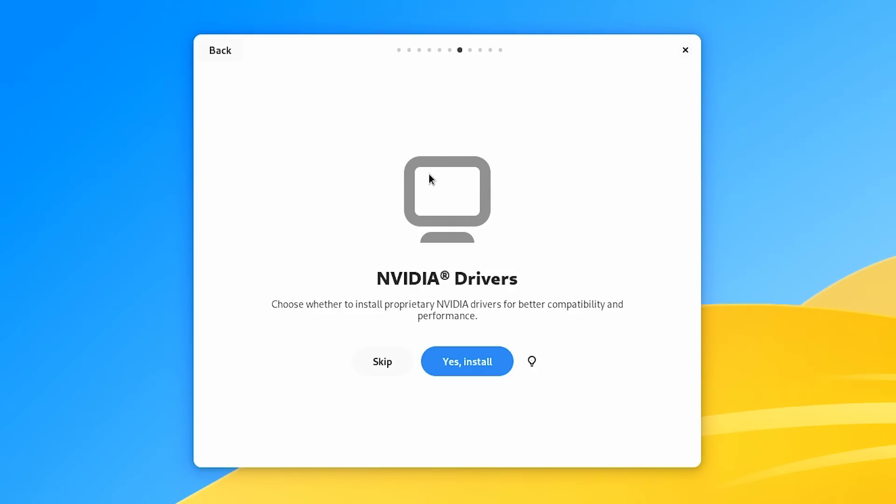
left_click(466, 361)
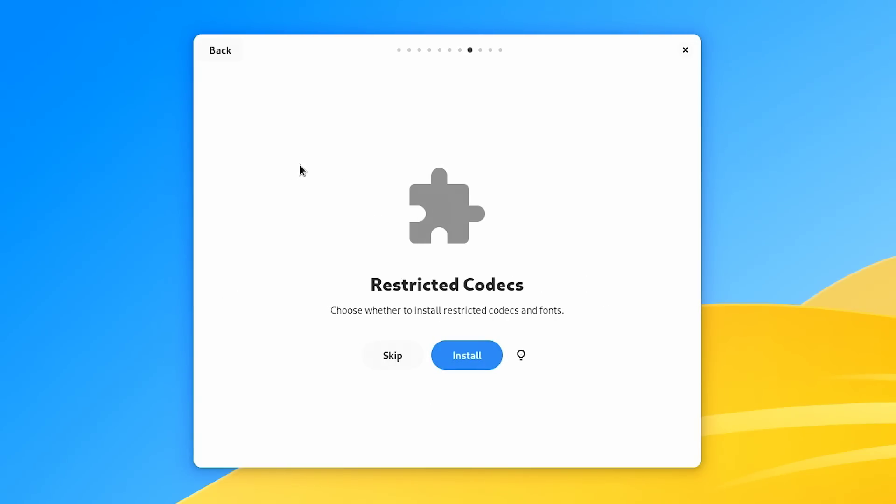
left_click(455, 354)
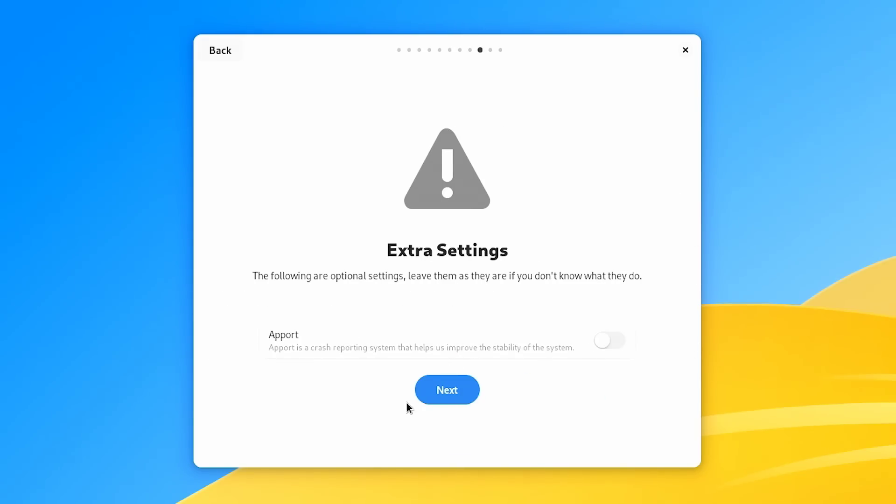
left_click(441, 393)
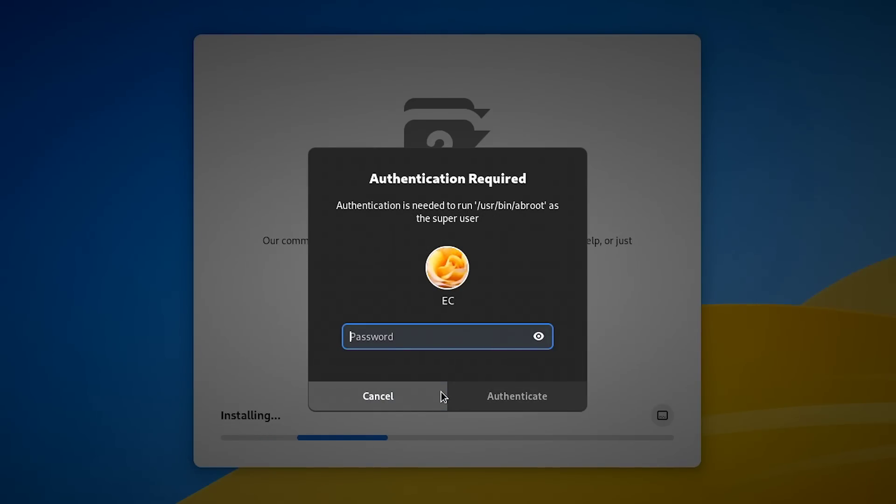
Authorize /usr/bin/abroot with the account password in the Authentication Required dialog.
type("•••")
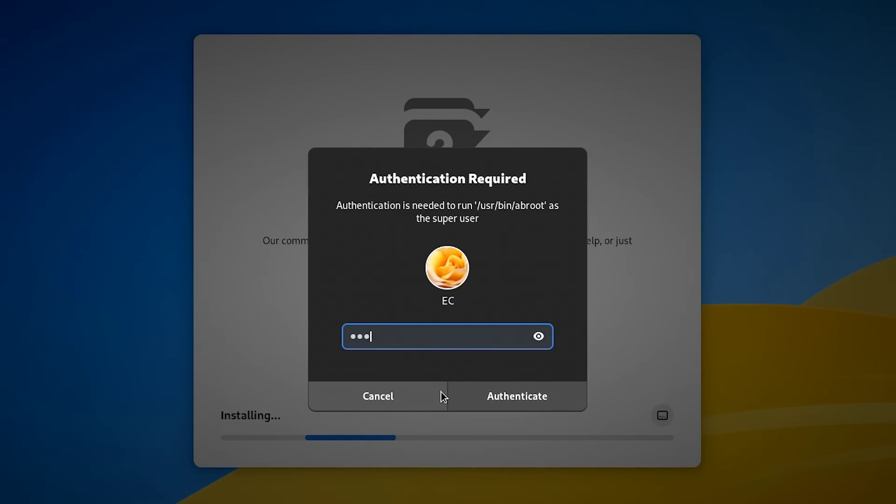
type("••••••••")
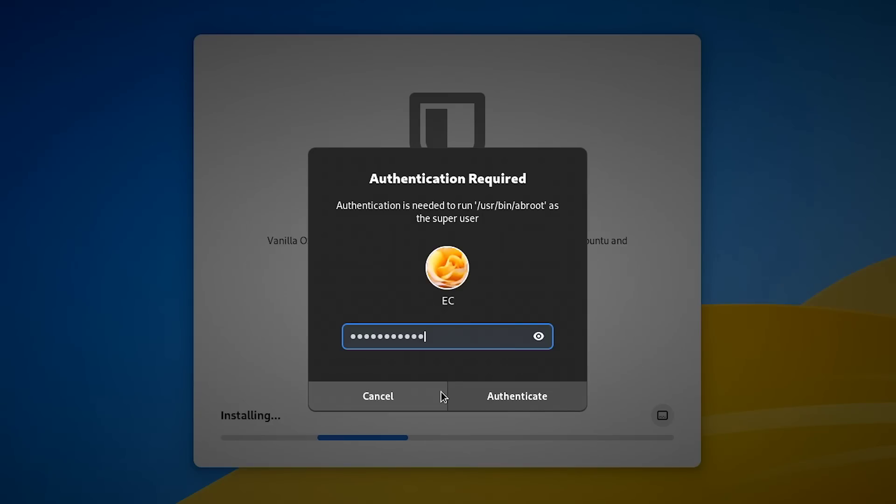
key("Return")
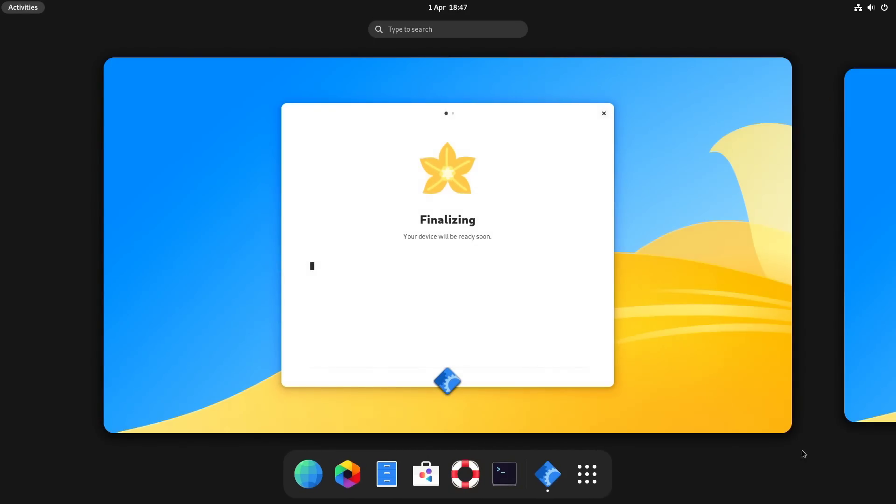
Close the First Setup Done! window, leaving the GNOME desktop with the infinity-loop wallpaper.
left_click(453, 116)
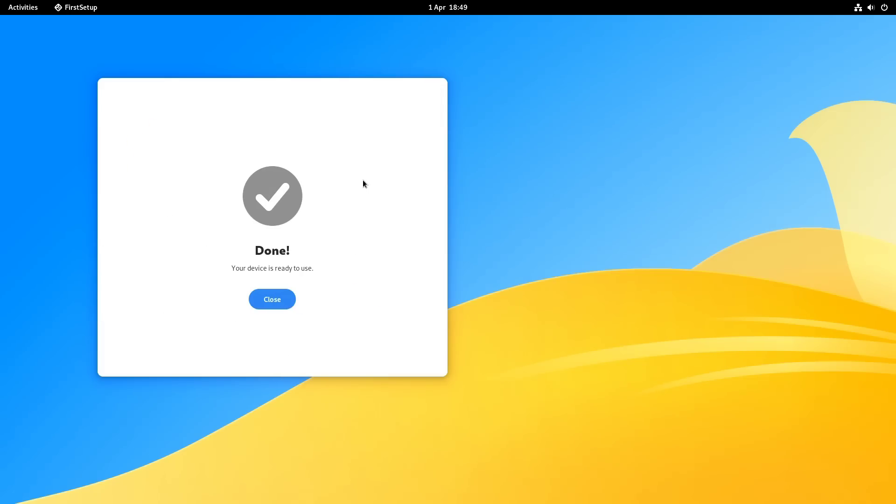
left_click_drag(311, 95, 476, 106)
left_click(439, 306)
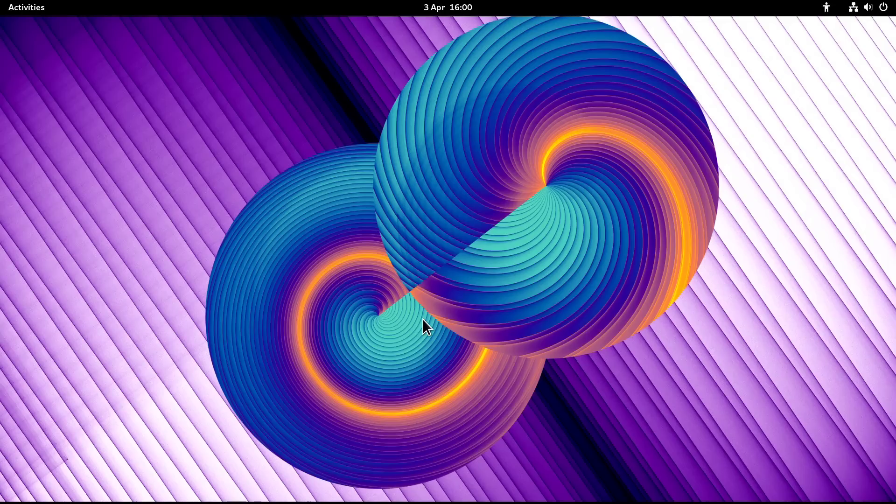
right_click(455, 214)
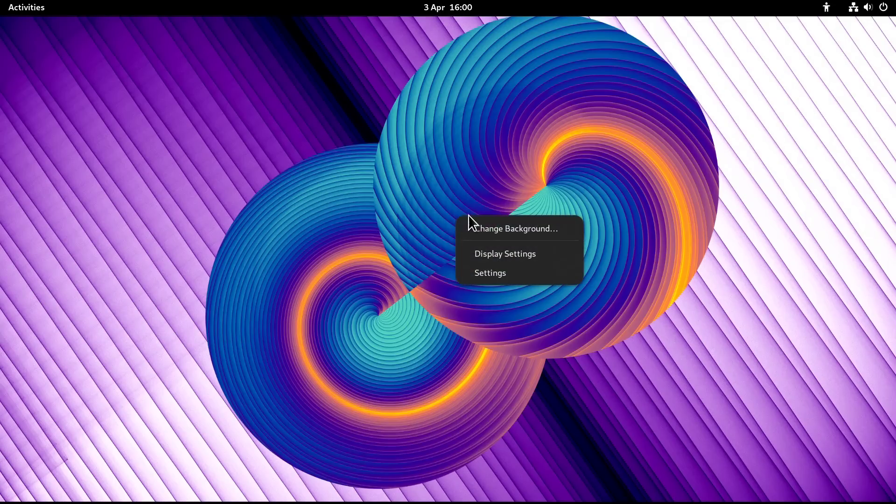
left_click(484, 225)
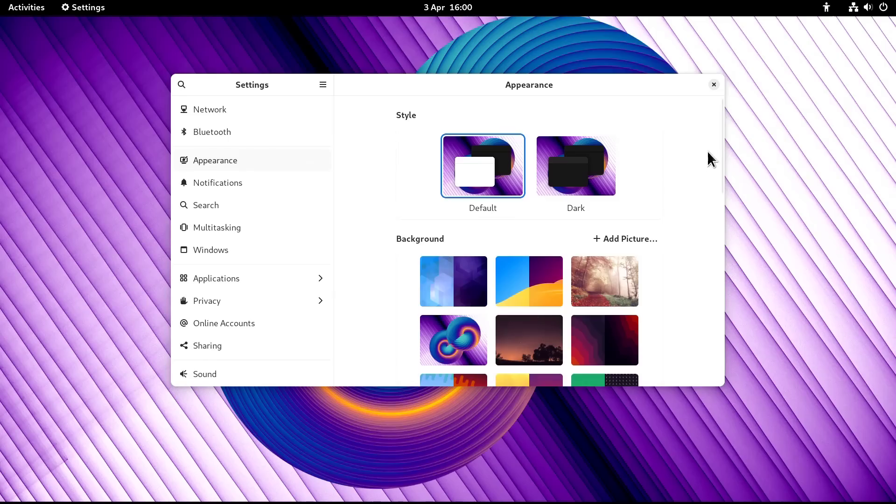
left_click_drag(721, 136, 689, 77)
left_click(714, 84)
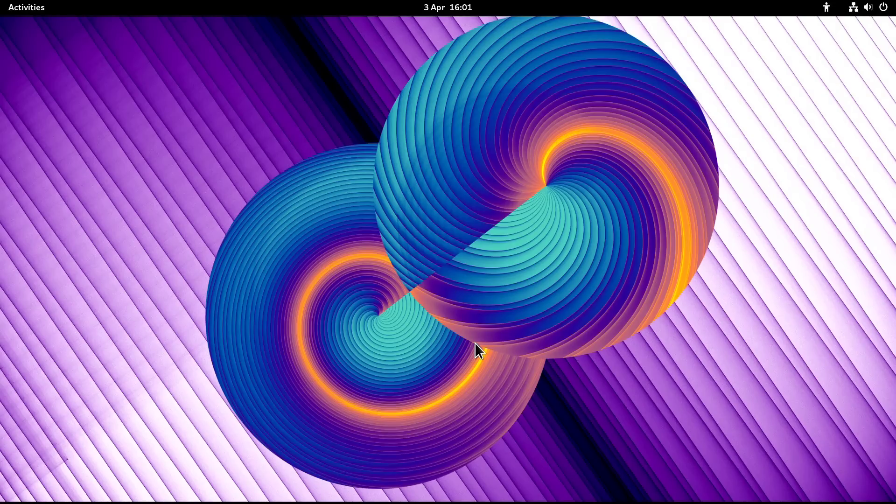
Review the quick settings' power profiles and power-off options, then dismiss the menu unchanged.
left_click(868, 7)
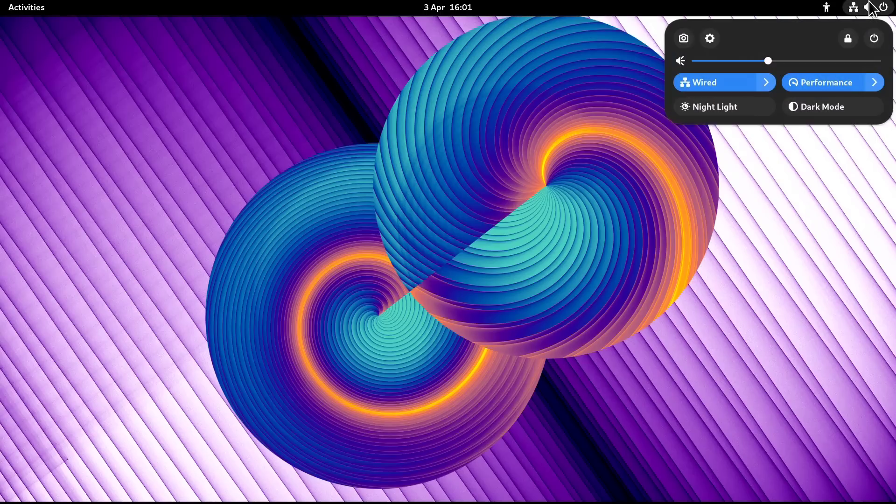
left_click(874, 83)
left_click(874, 39)
left_click(875, 39)
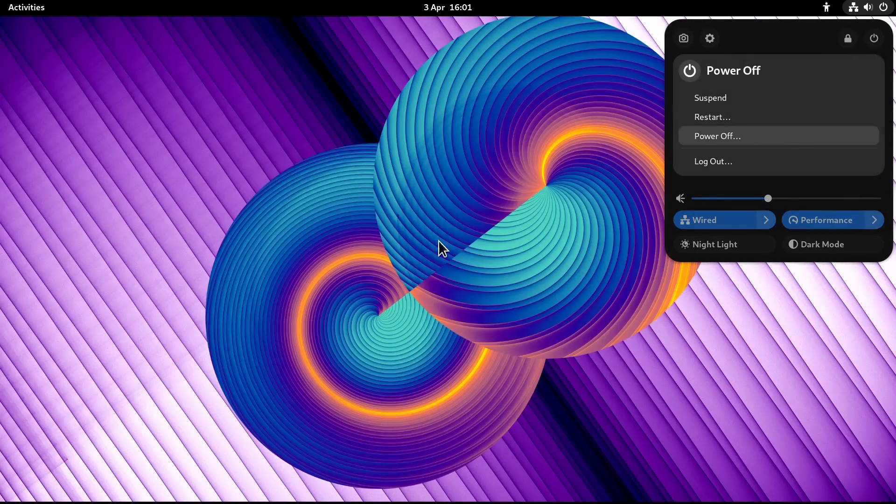
key("Escape")
key("Escape")
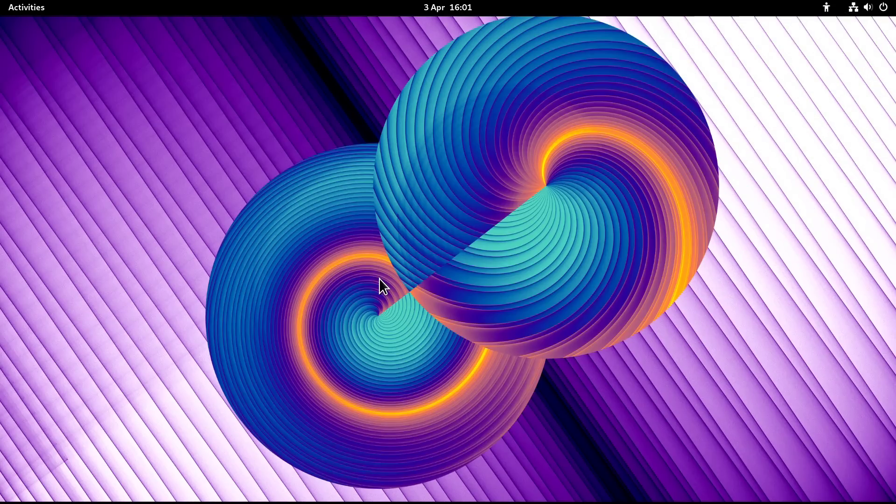
Launch Calculator from the full grid of installed applications.
left_click(26, 9)
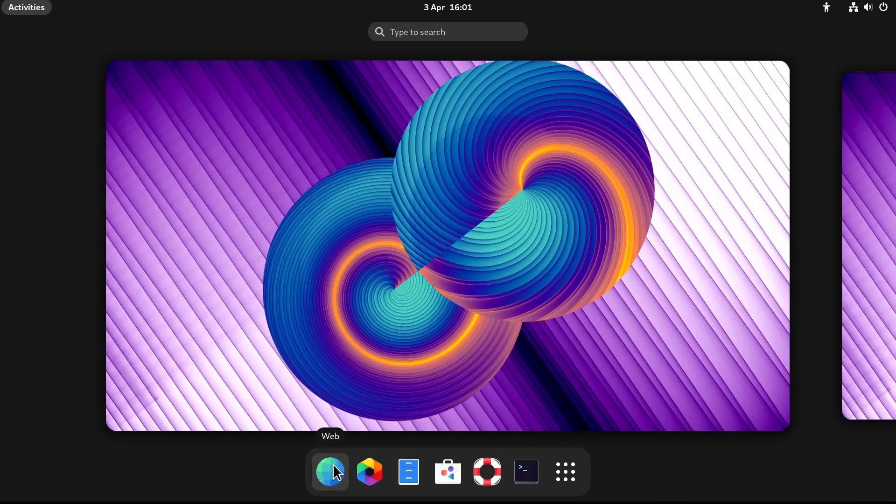
left_click(565, 474)
left_click(569, 198)
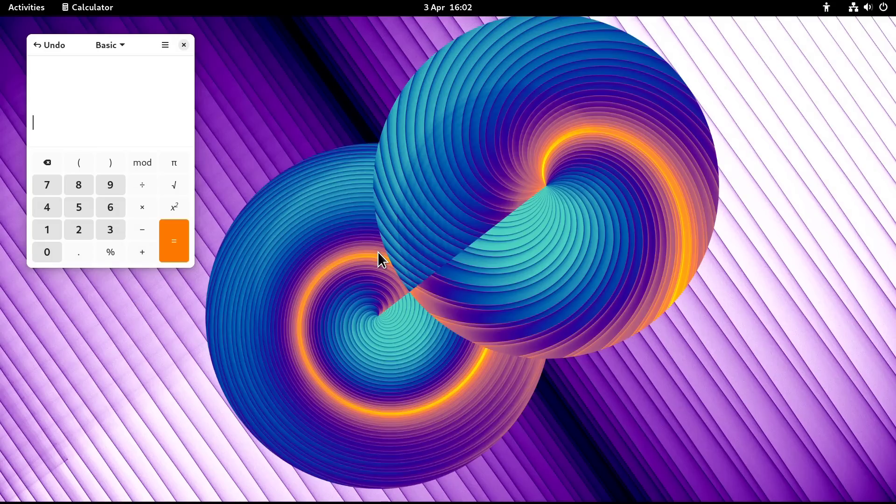
key("super")
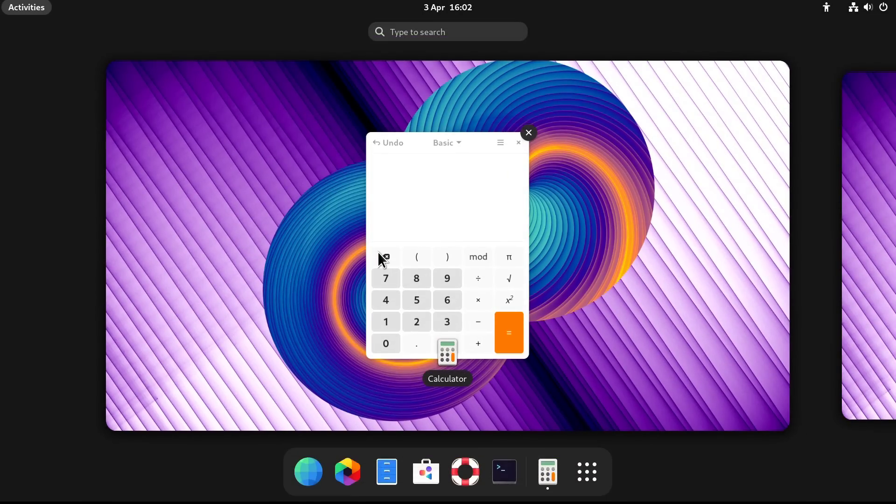
type("li")
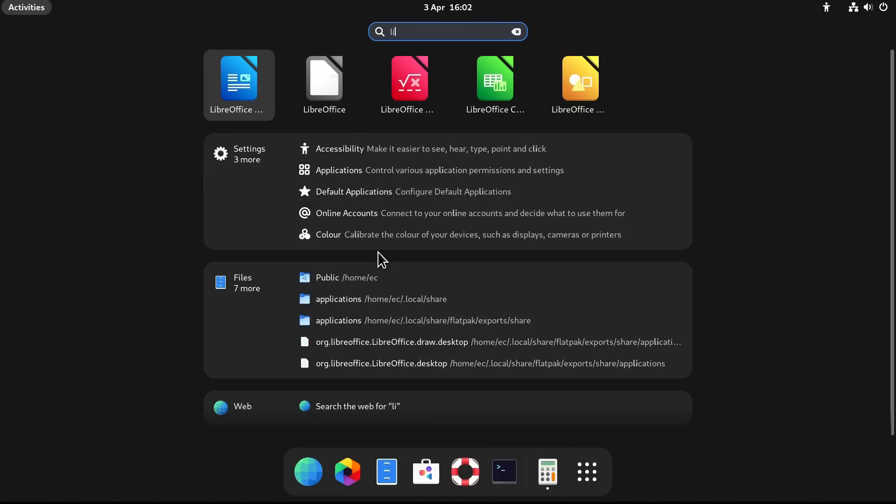
type("bre")
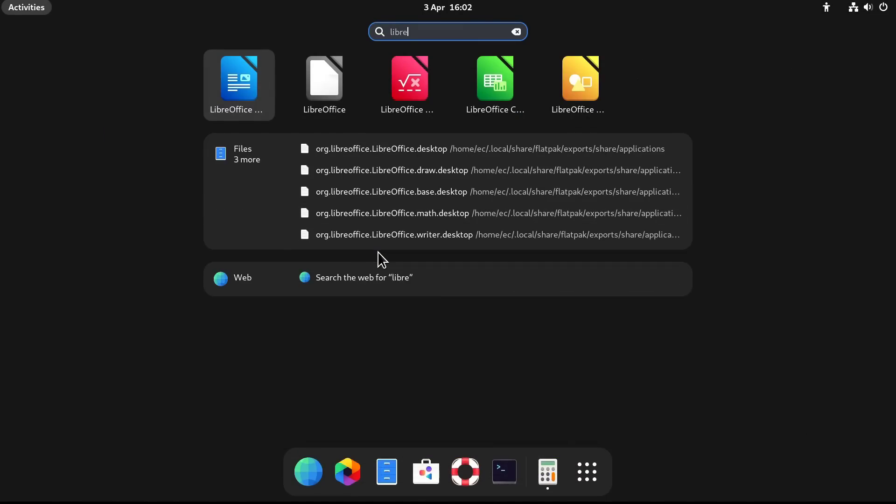
key("Return")
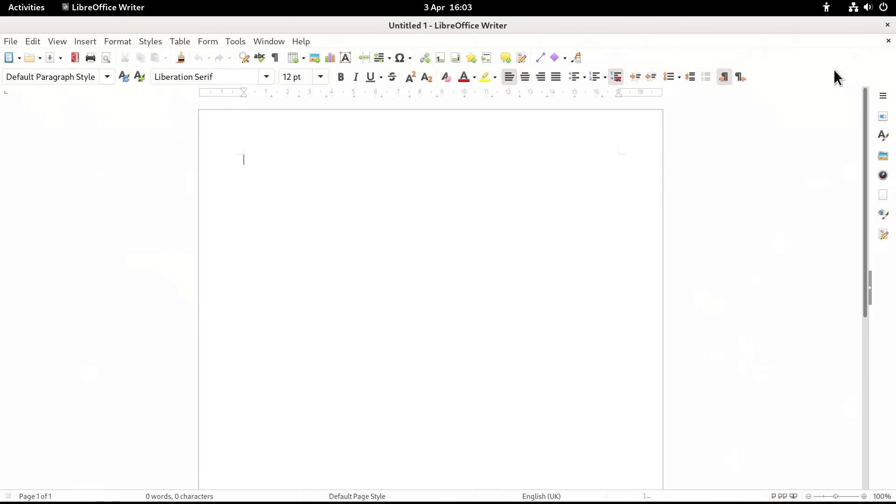
left_click(888, 25)
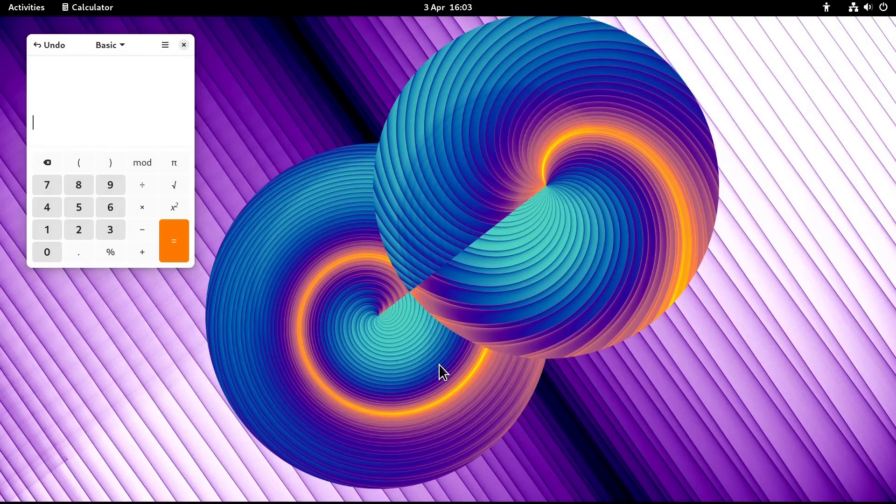
Move Calculator to the screen centre, maximize and restore it, snap it full-screen, then unmaximize it.
left_click_drag(134, 44, 371, 75)
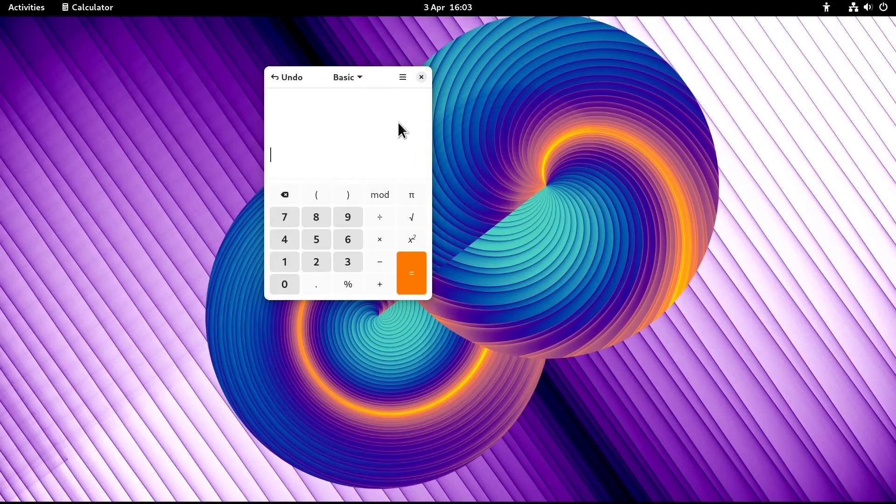
double_click(374, 77)
double_click(533, 28)
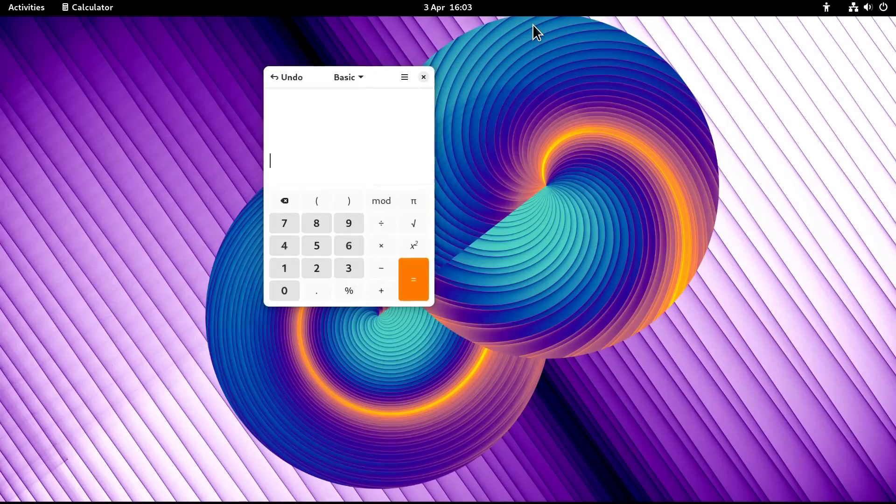
left_click_drag(373, 77, 400, 18)
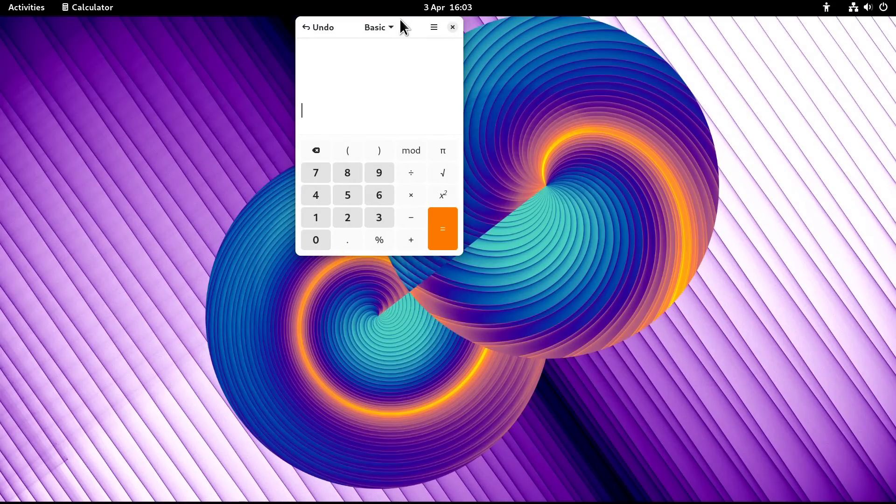
left_click_drag(400, 19, 455, 18)
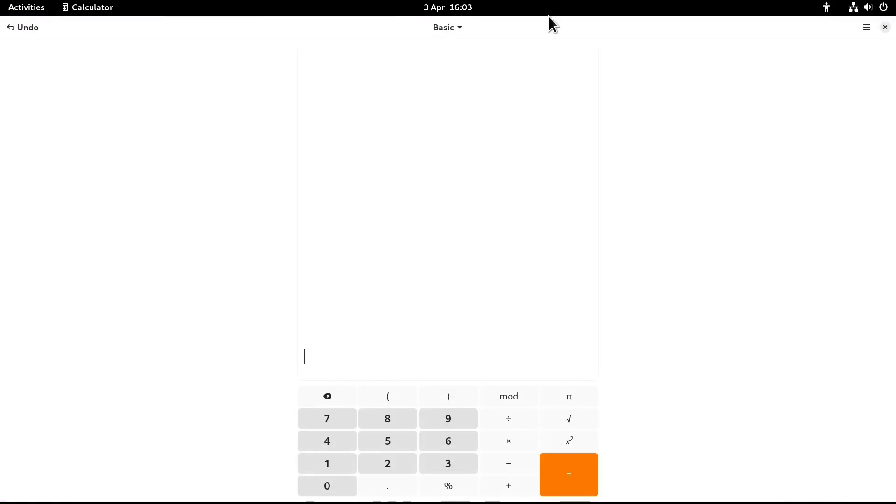
left_click_drag(553, 25, 342, 116)
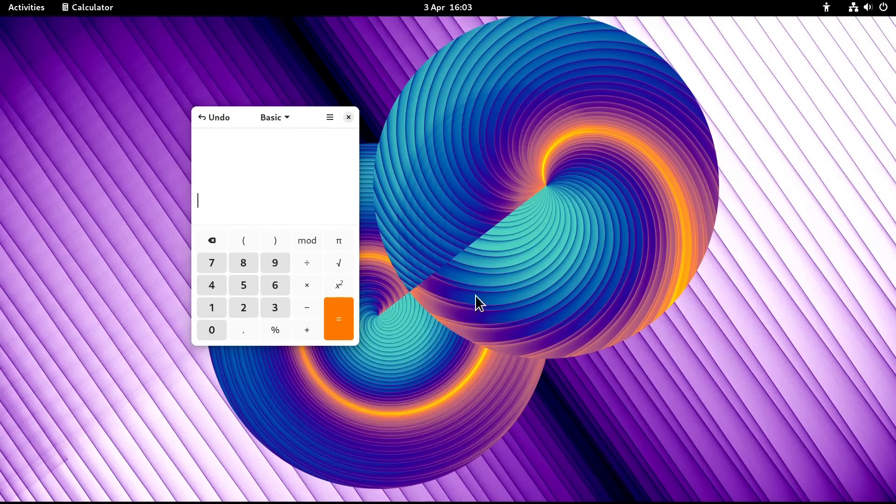
Close the Calculator window.
left_click(348, 118)
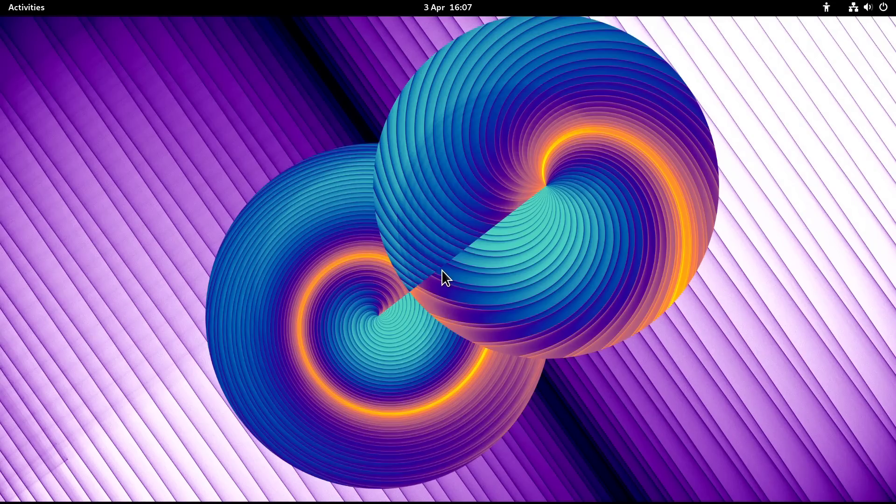
Launch GNOME Web and open the Vanilla Handbook in a maximized window.
left_click(26, 7)
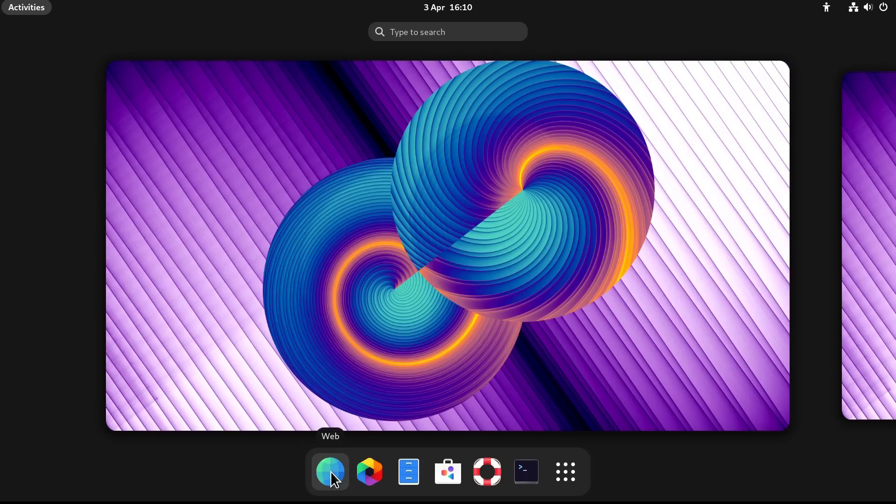
left_click(331, 472)
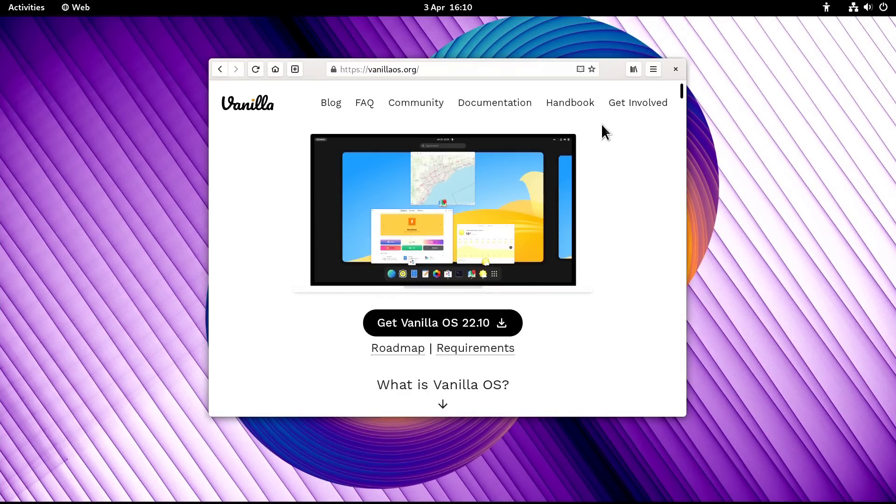
left_click(574, 103)
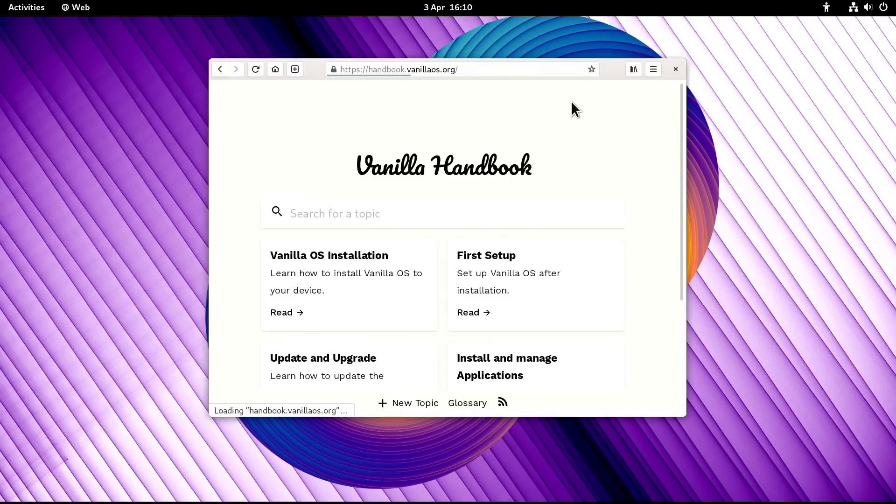
double_click(614, 68)
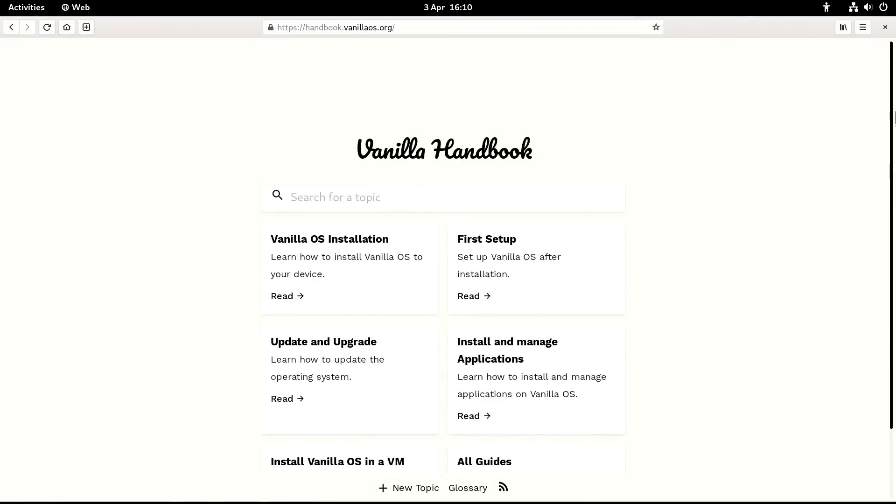
Read the 'Install Vanilla OS in a VM' guide, then close the browser.
scroll(882, 170, "down", 3)
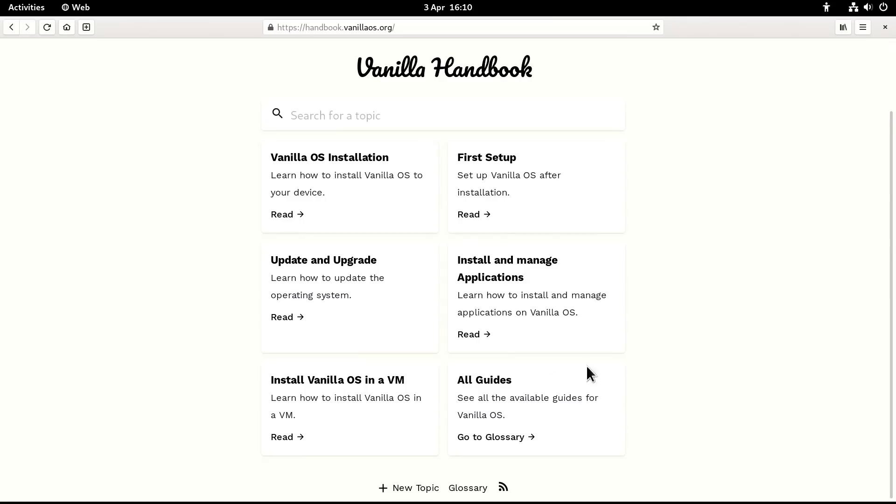
left_click(344, 380)
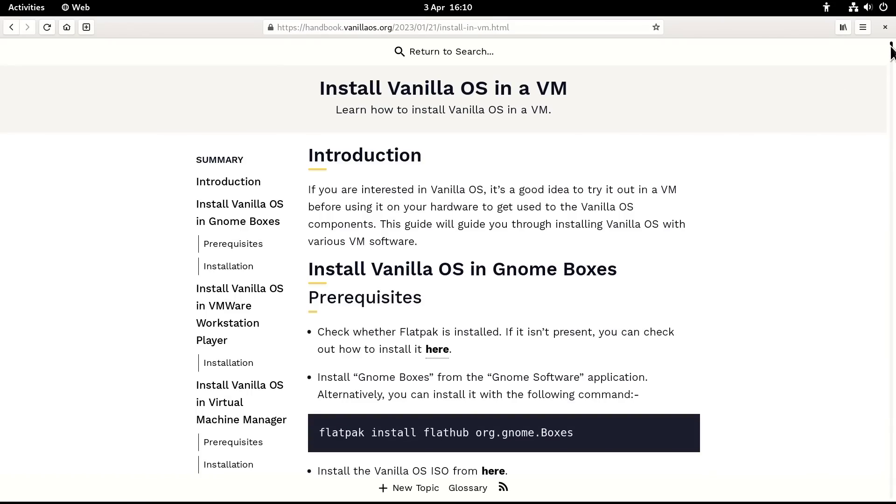
mouse_move(890, 52)
left_mouse_down()
mouse_move(892, 206)
mouse_move(886, 48)
left_mouse_up()
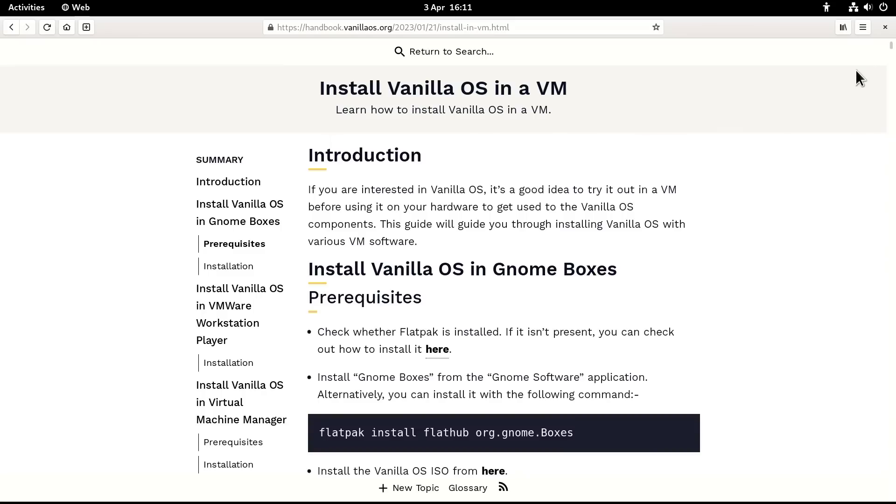
left_click(885, 28)
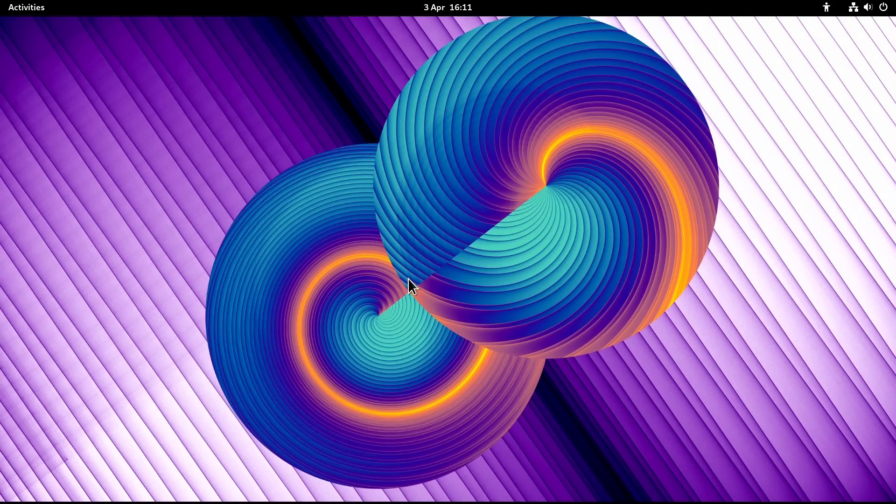
Launch Vanilla OS Control Center from the second app-grid page and keep updates scheduled Weekly.
left_click(28, 7)
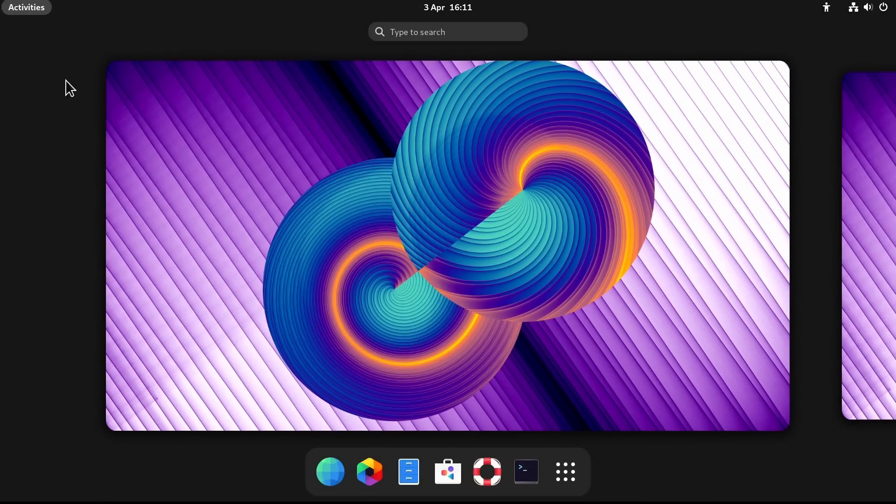
left_click(563, 472)
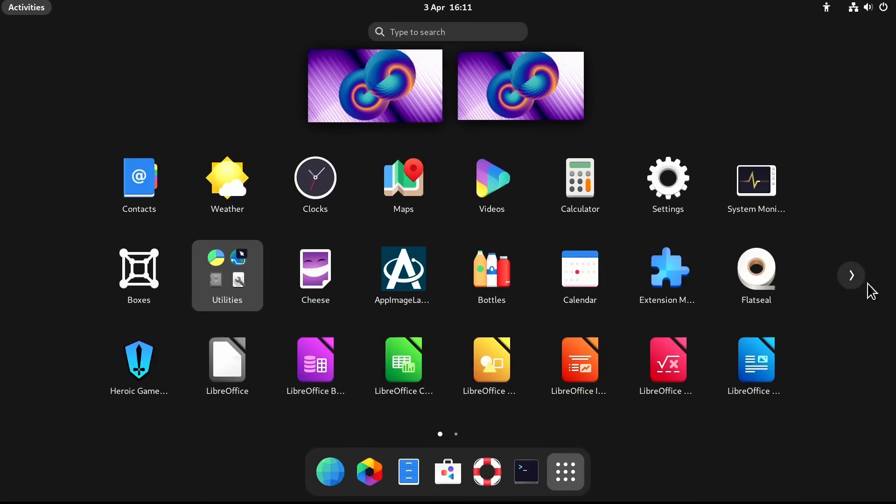
left_click(853, 278)
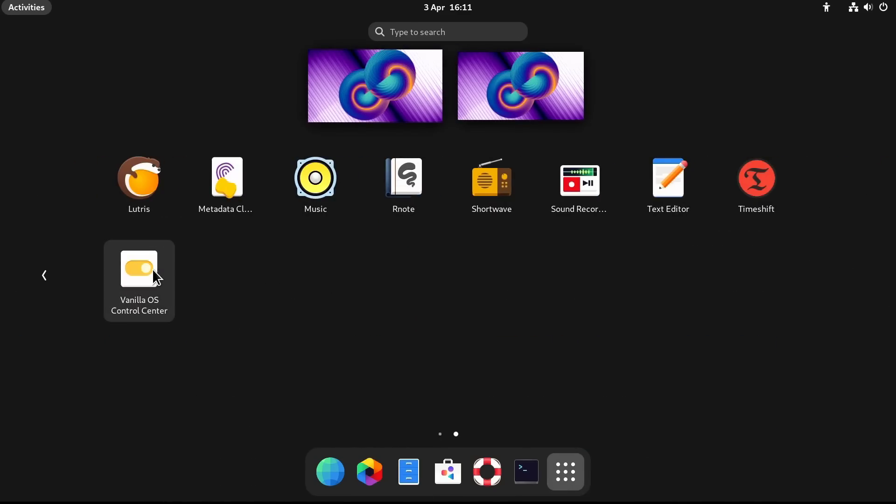
left_click(152, 269)
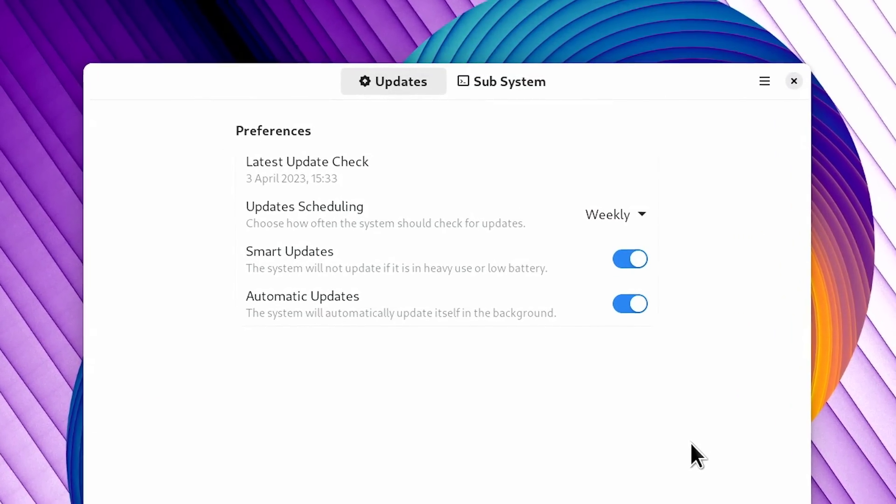
left_click(622, 211)
left_click(647, 247)
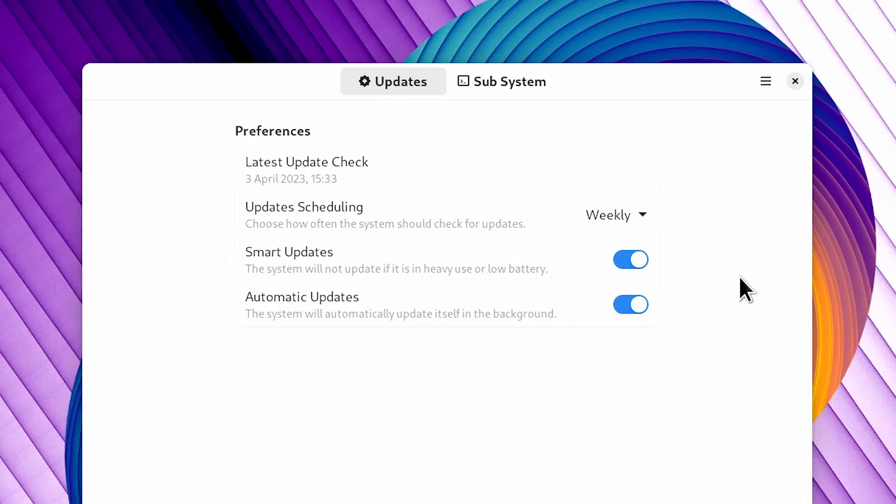
Review the Sub System containers page, close Control Center, and return to the Activities overview.
left_click(490, 84)
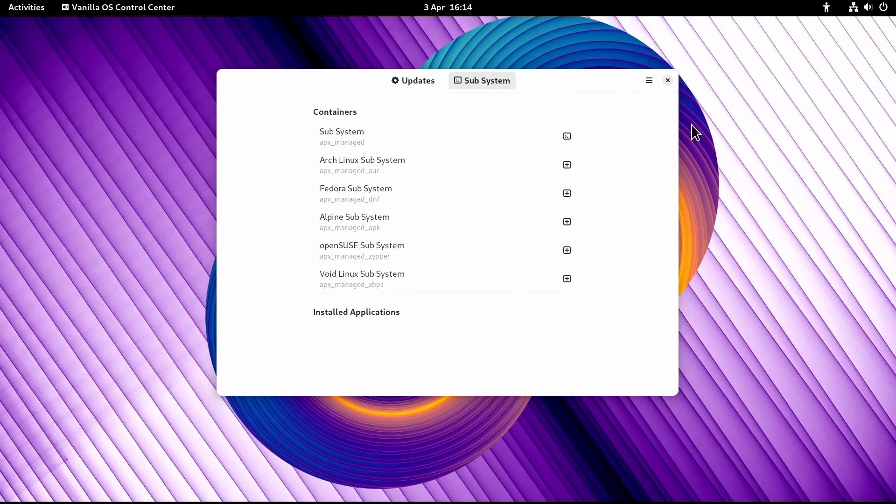
left_click(667, 81)
left_click(29, 8)
Launch Disks from Utilities, inspect the 120 GB Disk's Partitions 3 and 4, then close it.
left_click(566, 473)
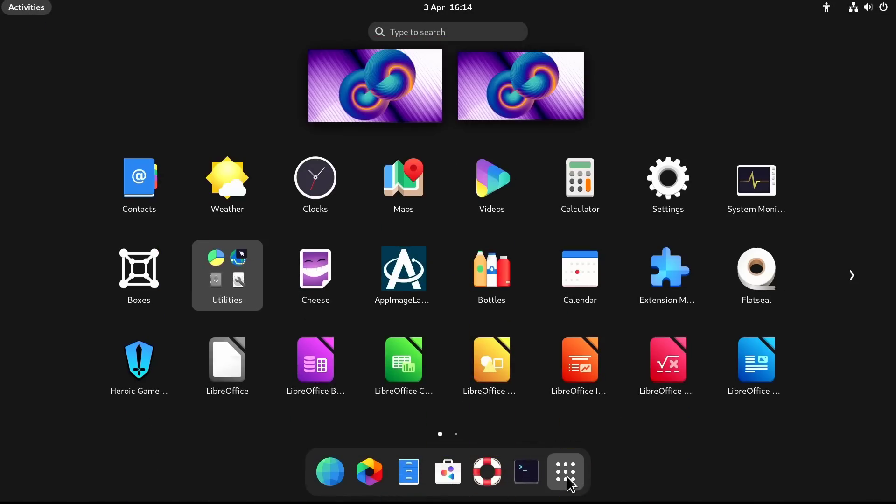
left_click(258, 275)
left_click(346, 257)
left_click(288, 146)
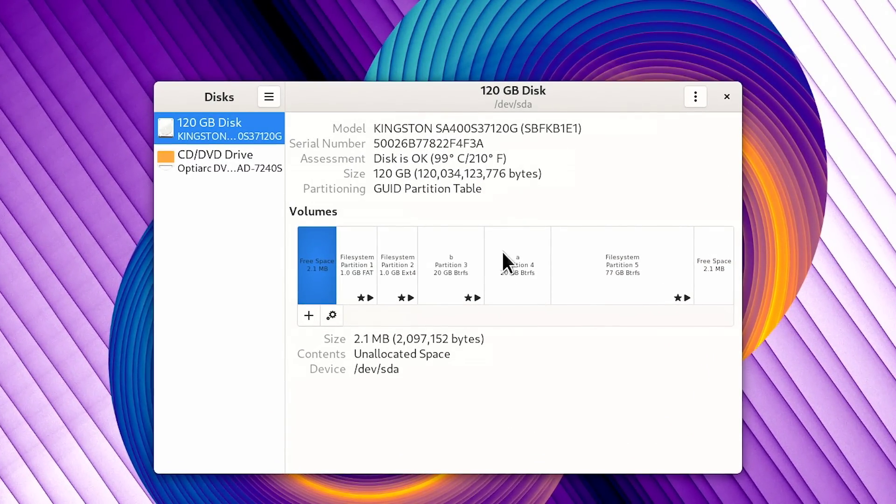
left_click(514, 273)
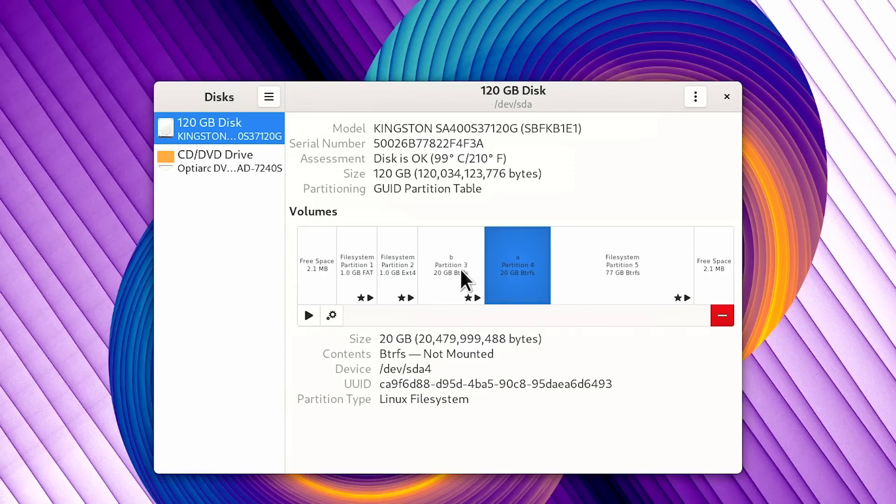
left_click(444, 271)
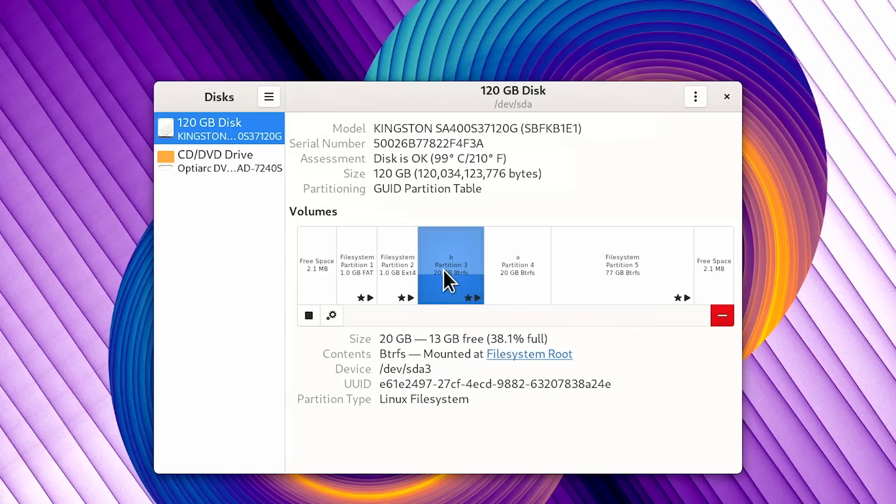
left_click(515, 264)
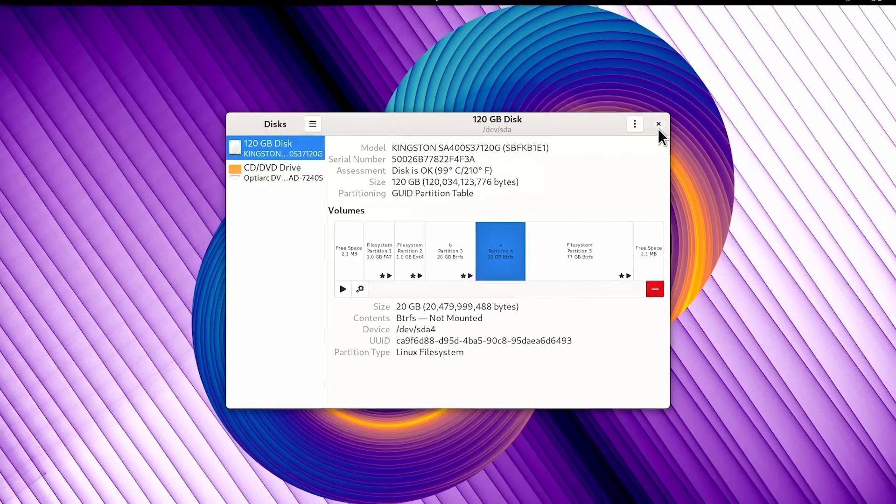
left_click(681, 115)
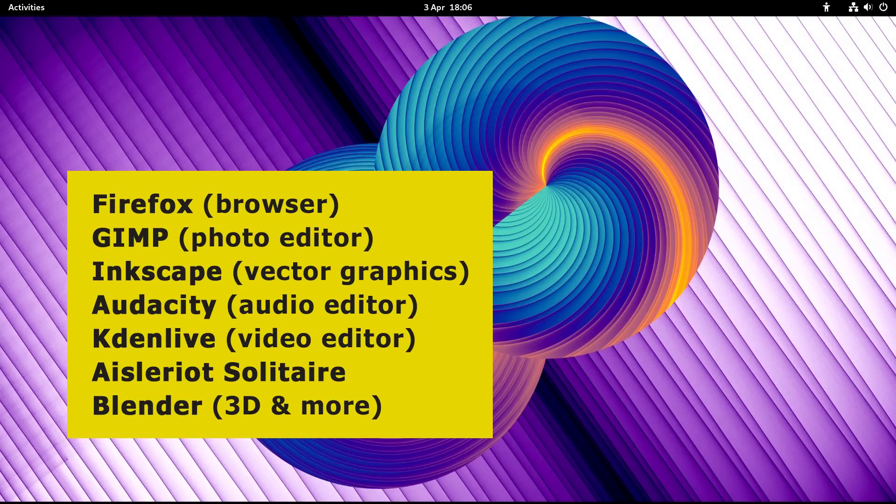
Search 'firefox' in GNOME Software, install Firefox from Flathub, launch it once, then close it.
left_click(24, 9)
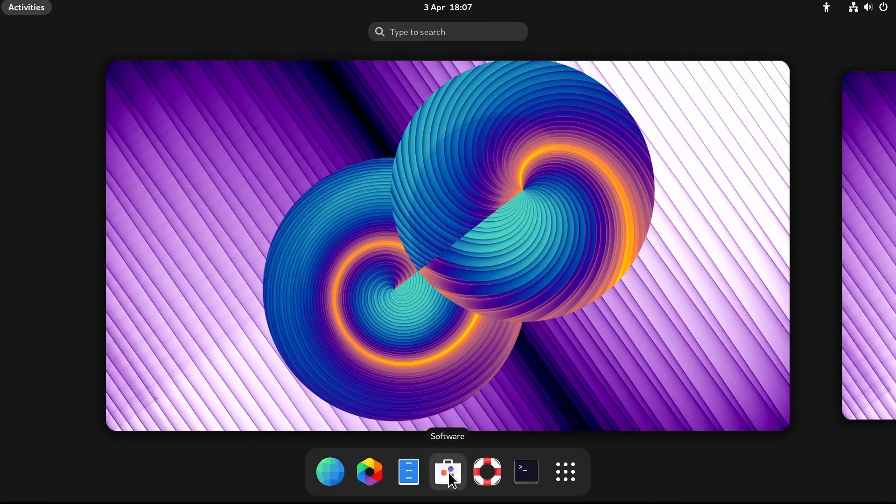
left_click(451, 480)
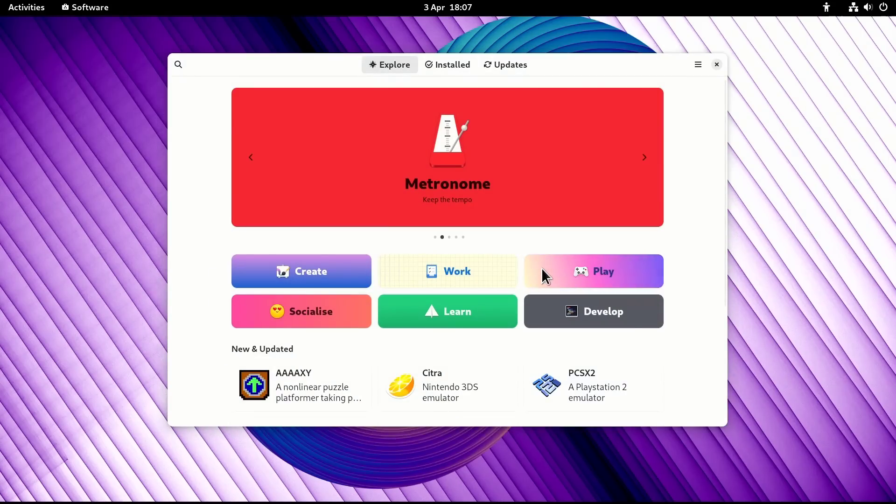
left_click(178, 64)
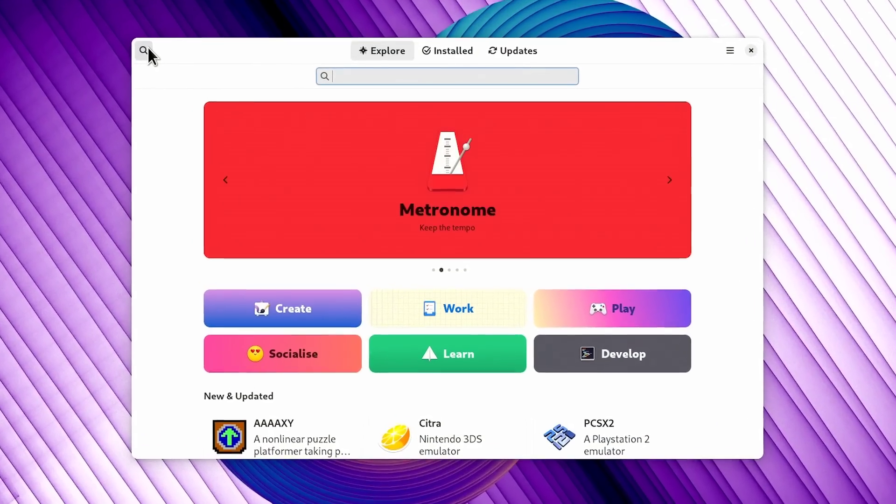
type("firefox")
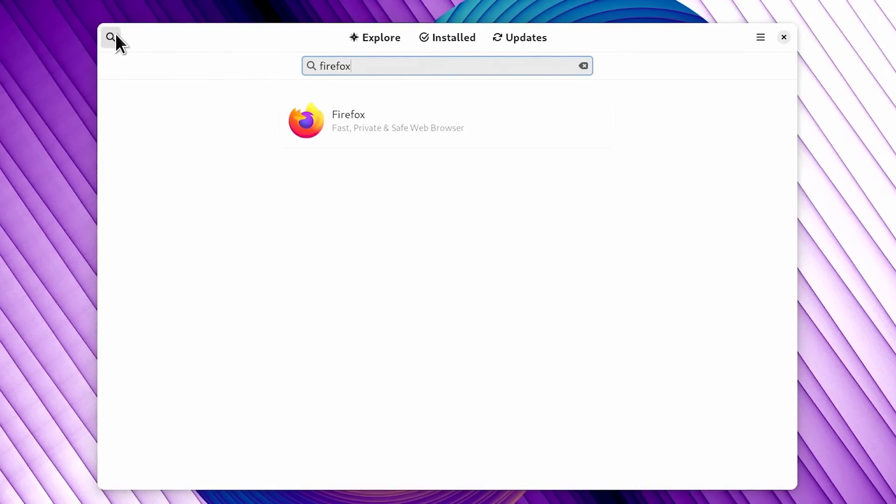
left_click(404, 127)
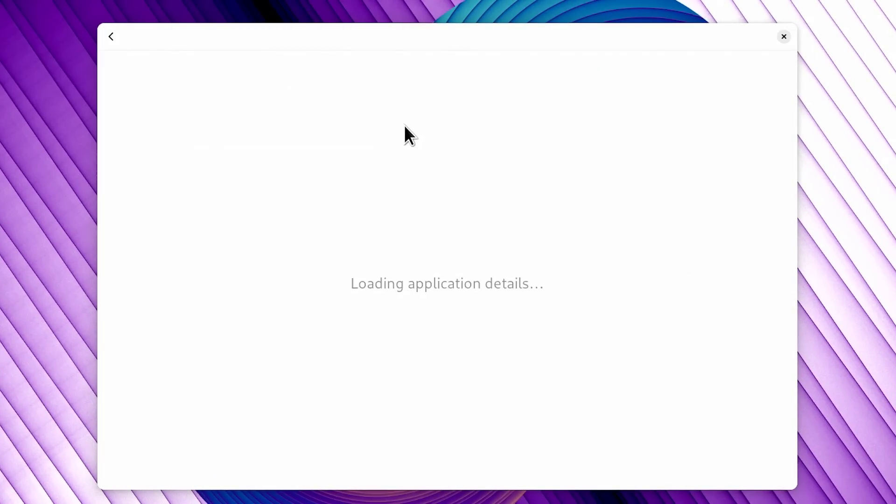
left_click(662, 95)
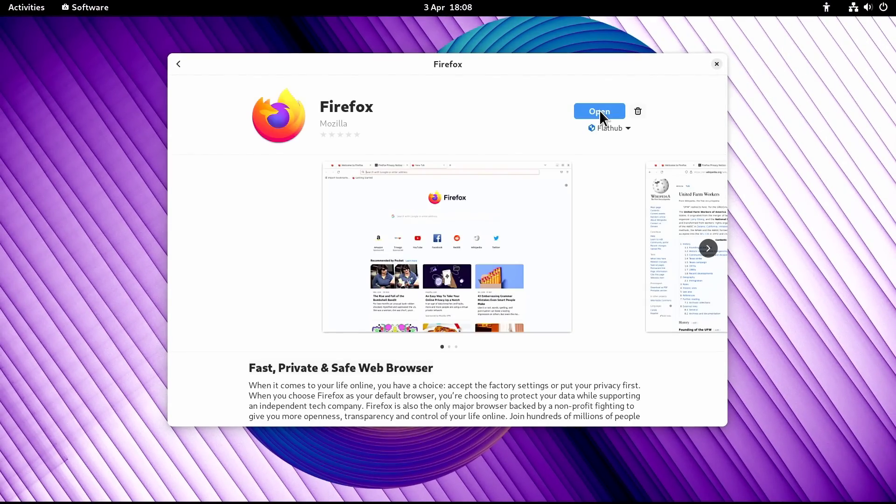
left_click(599, 111)
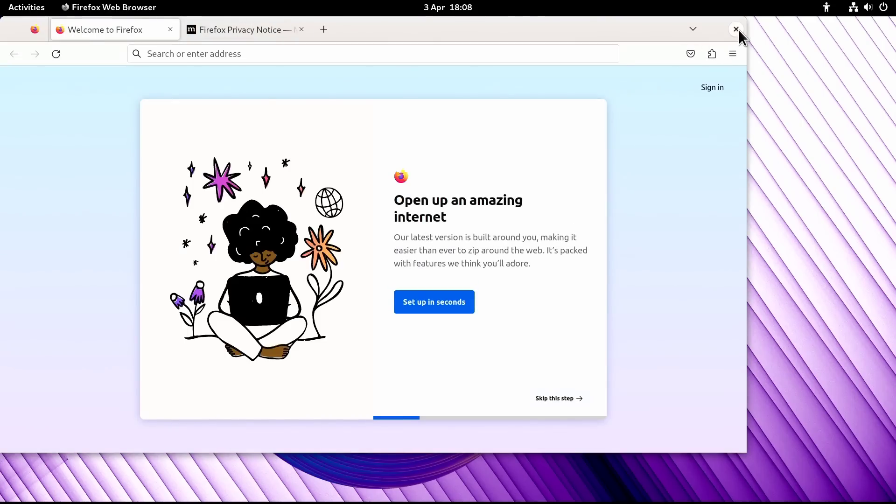
left_click(737, 29)
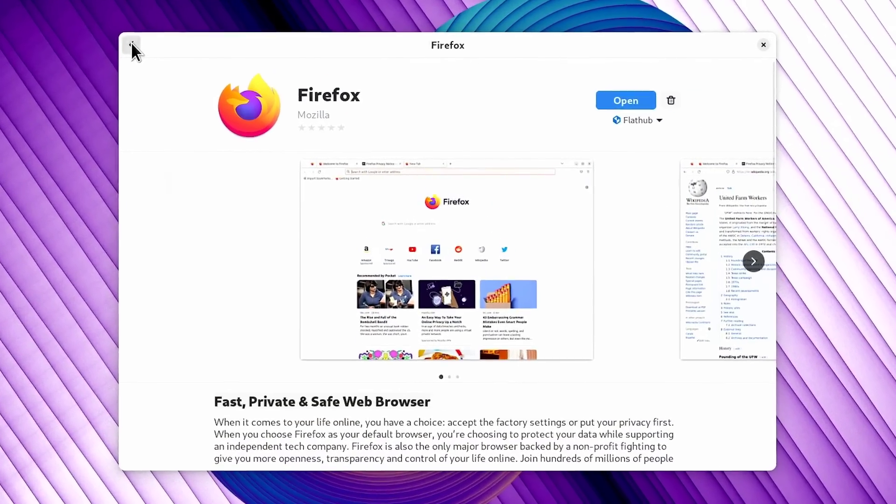
Search 'gi' and install GNU Image Manipulation Program from Flathub.
left_click(162, 57)
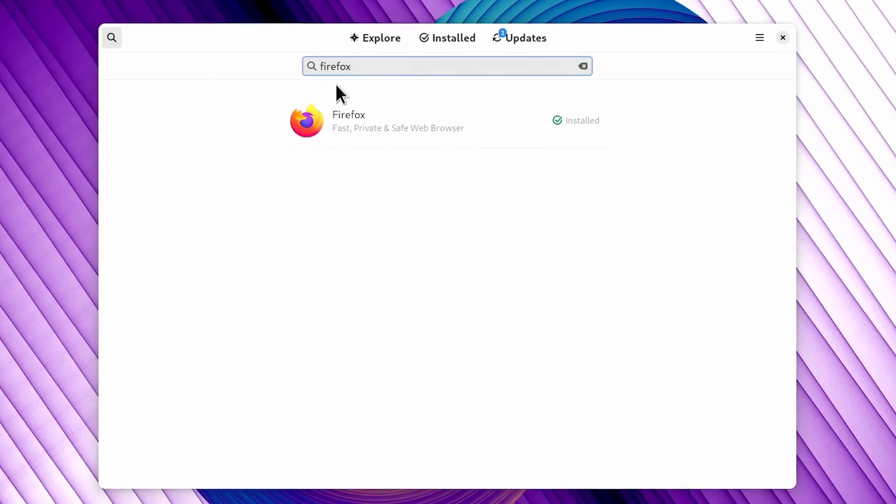
left_click_drag(368, 66, 305, 59)
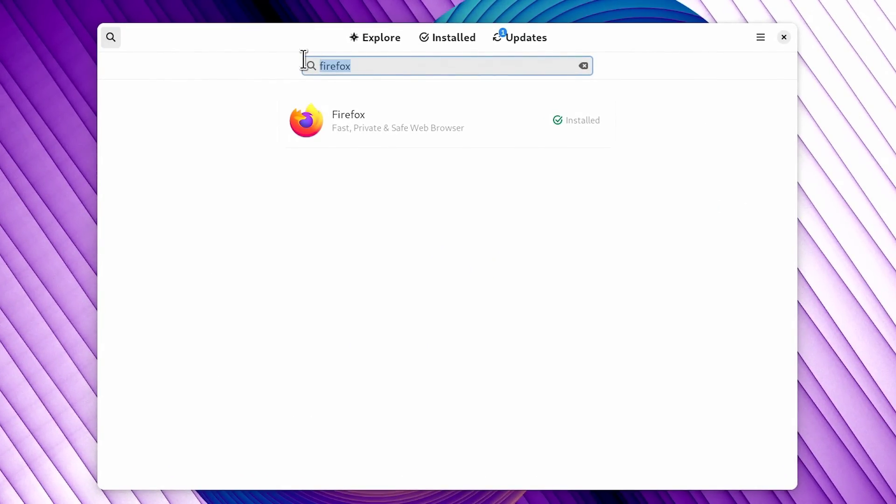
type("gimp")
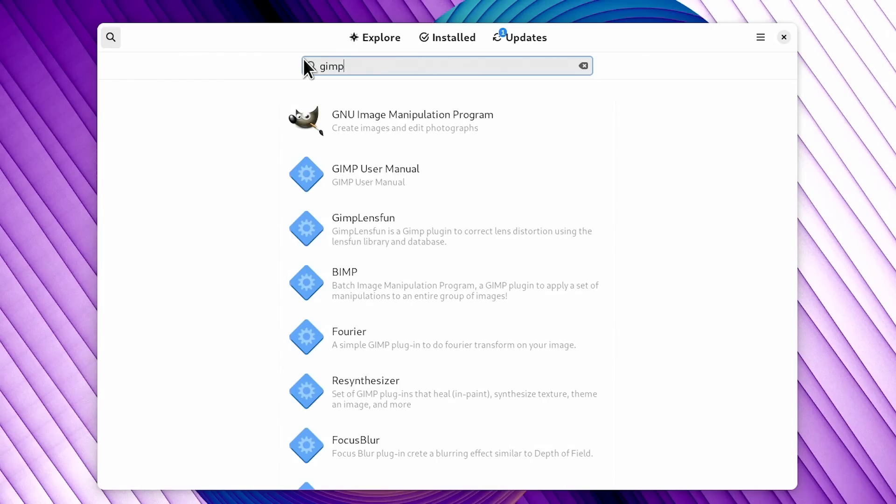
left_click(391, 114)
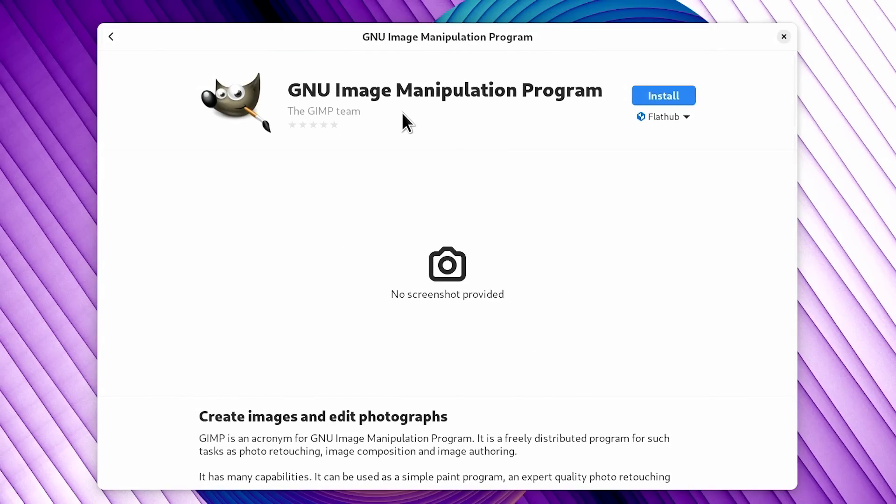
left_click(670, 98)
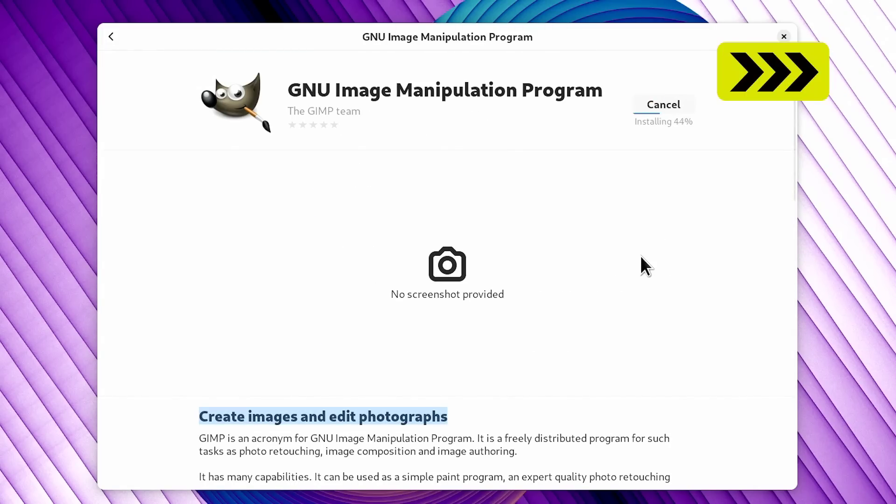
Search 'inkscape' and install Inkscape from Flathub.
left_click(111, 36)
left_click_drag(362, 66, 300, 65)
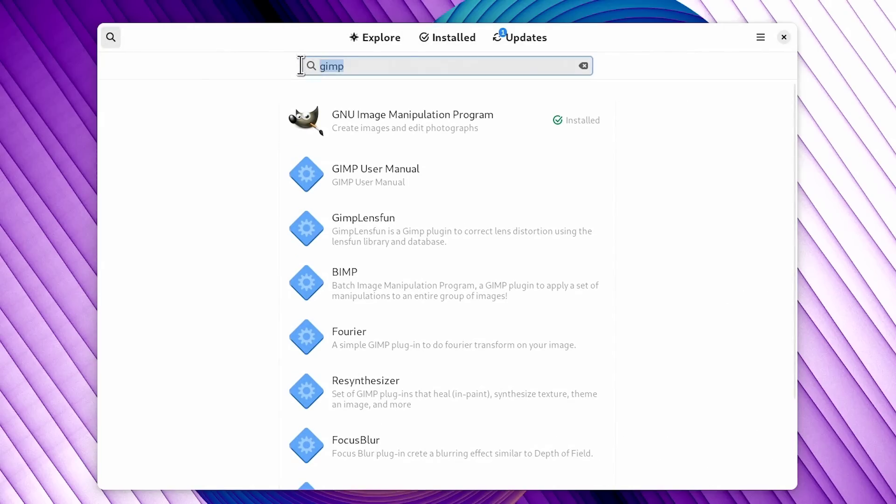
type("inkscape")
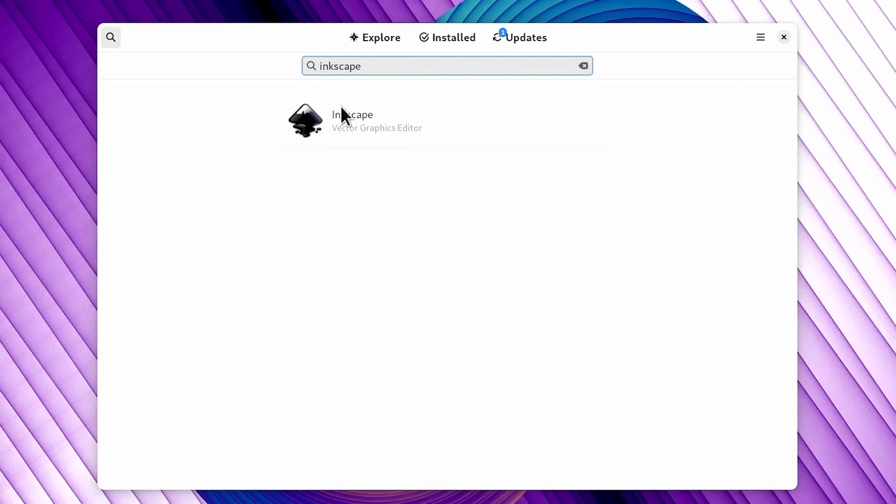
left_click(343, 113)
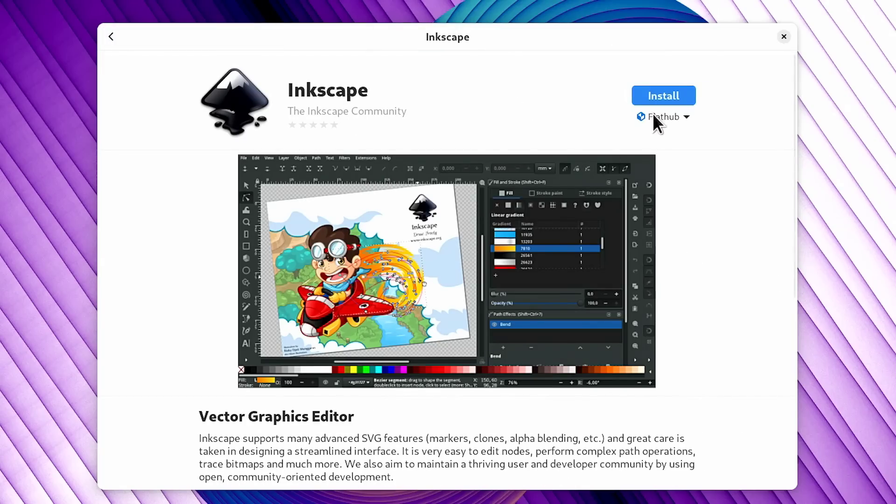
left_click(668, 93)
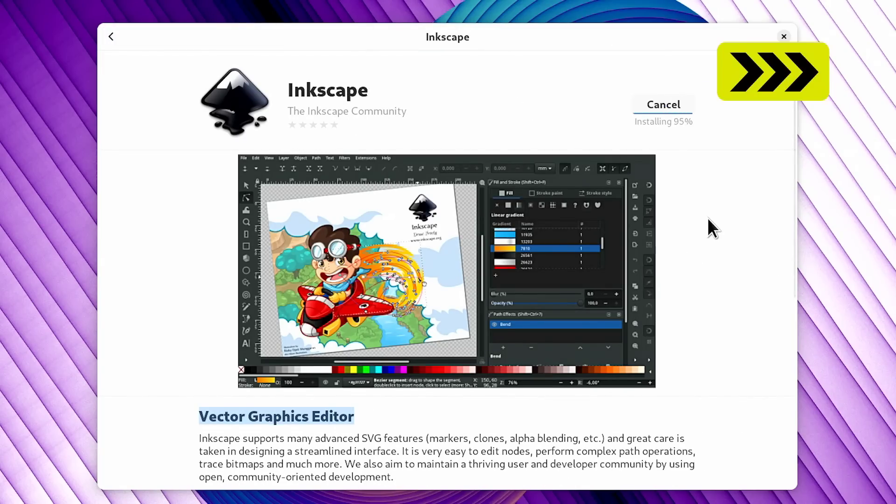
Move past the audacity search, then search 'kdenlive' and install Kdenlive from Flathub.
left_click(110, 36)
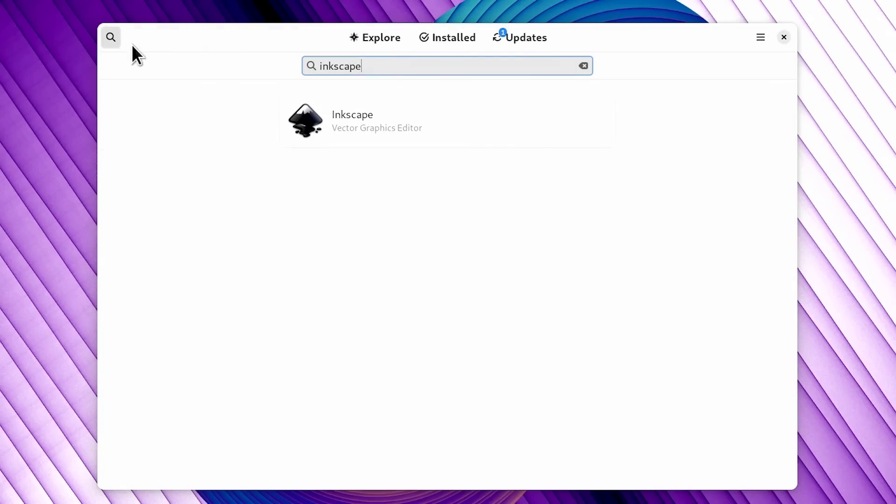
left_click_drag(359, 61, 306, 57)
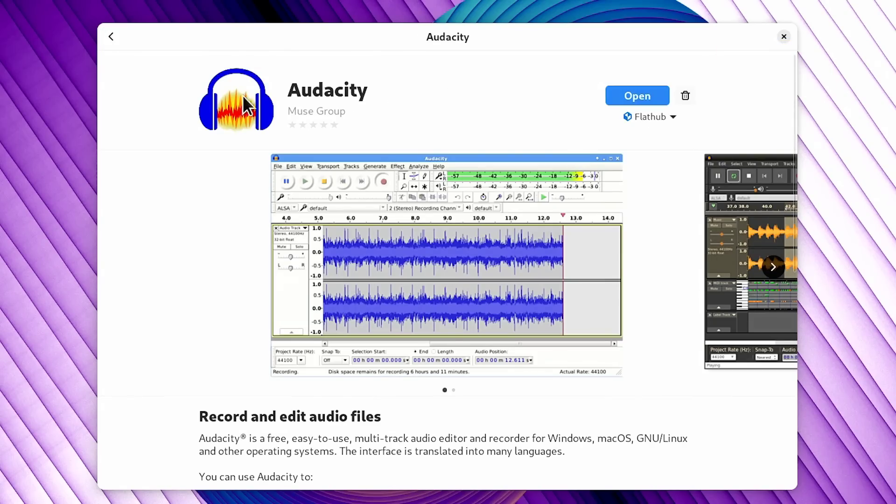
left_click(111, 37)
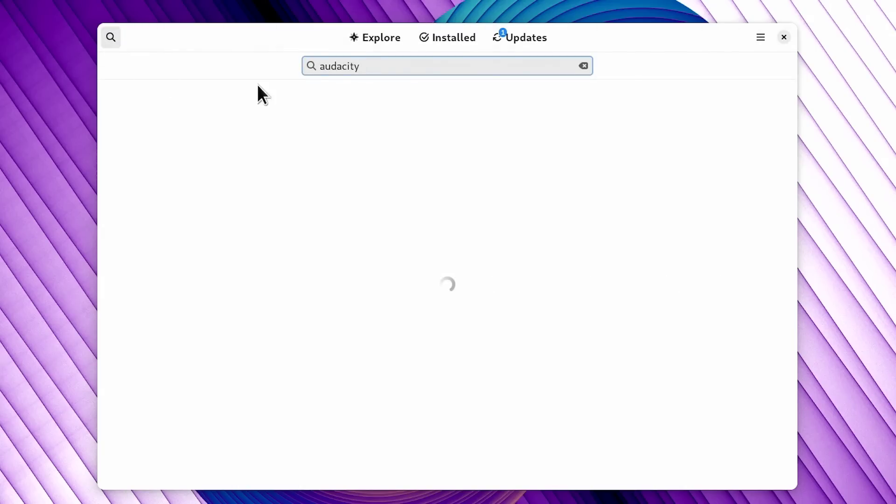
left_click_drag(375, 69, 297, 68)
type("kdenlive")
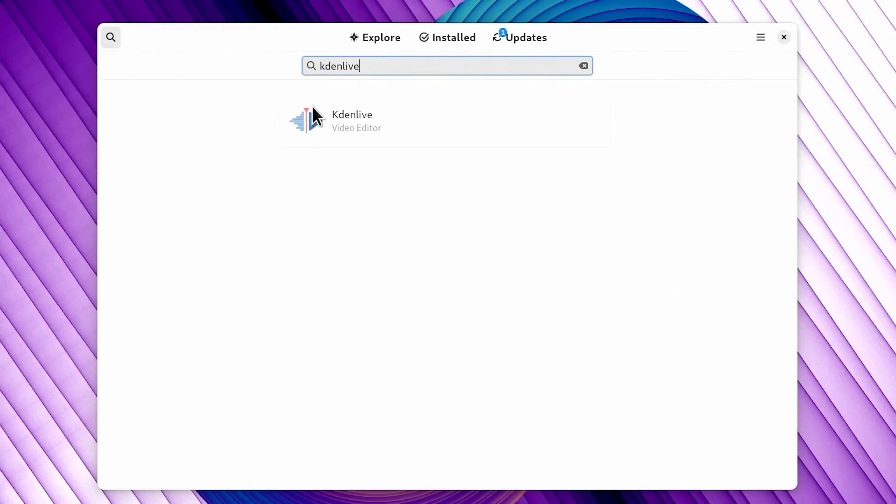
left_click(318, 114)
left_click(649, 99)
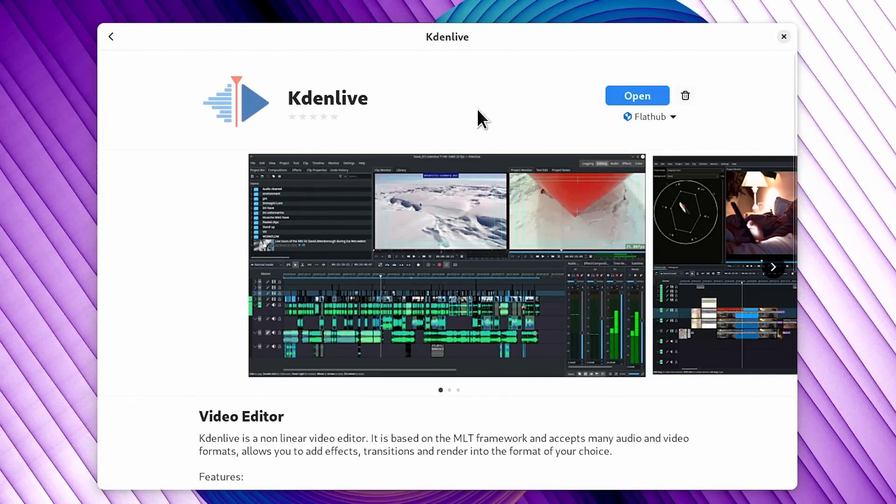
Search 'ais', install Aisleriot Solitaire, and return to the search results.
left_click(111, 38)
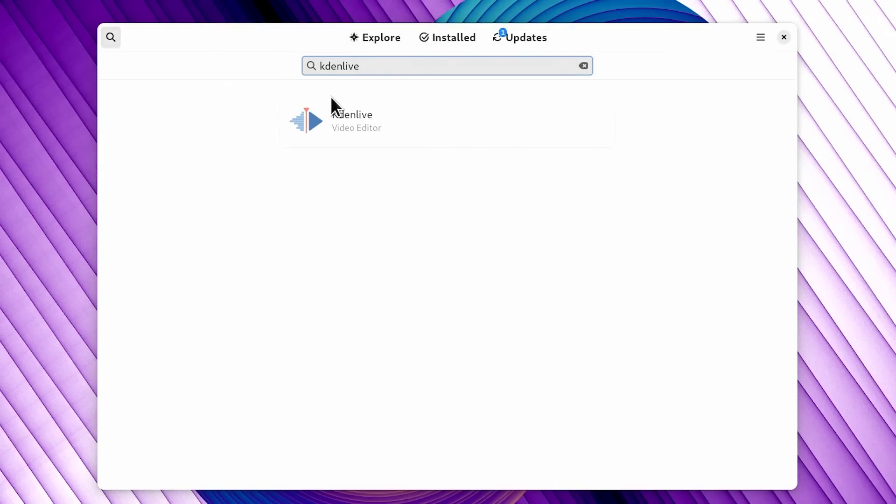
left_click_drag(366, 66, 310, 66)
type("ais")
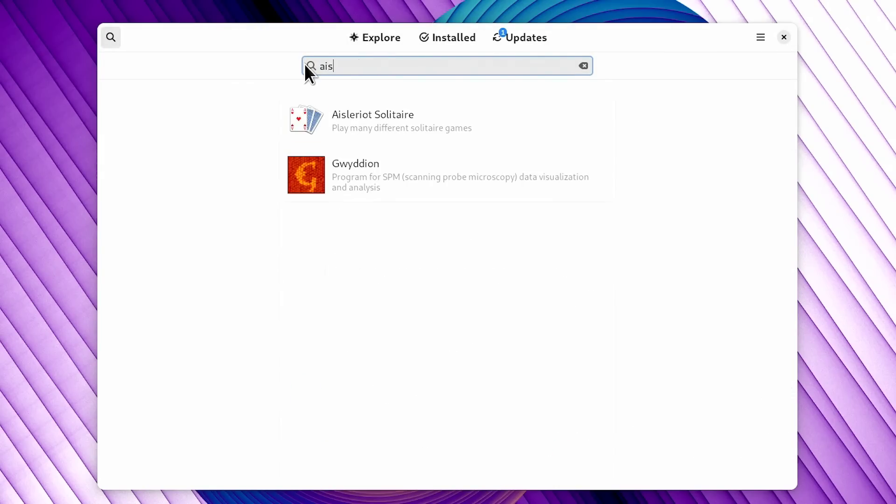
left_click(333, 116)
left_click(682, 94)
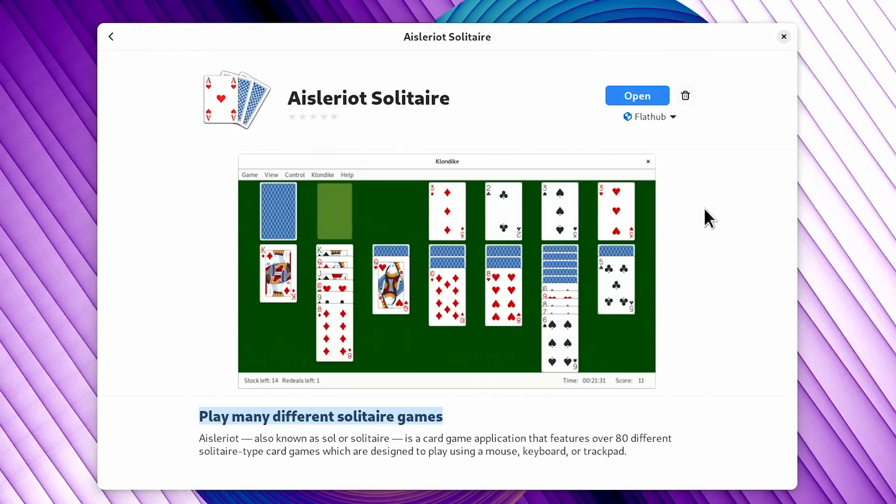
left_click(111, 36)
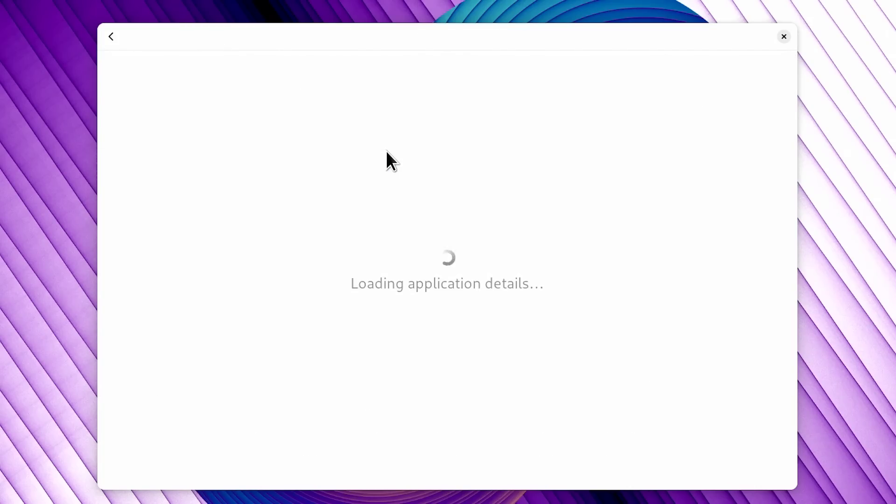
Launch GNU Image Manipulation Program from the second page of the Activities app grid.
key("super")
key("super")
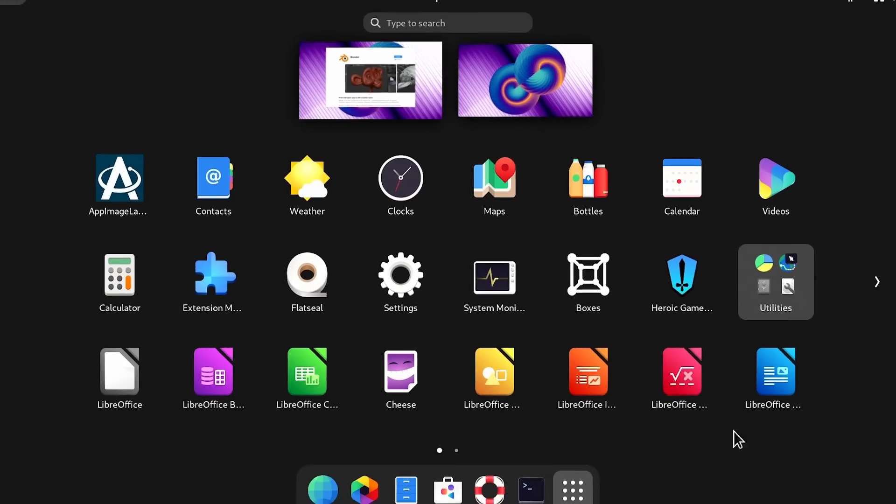
left_click(877, 282)
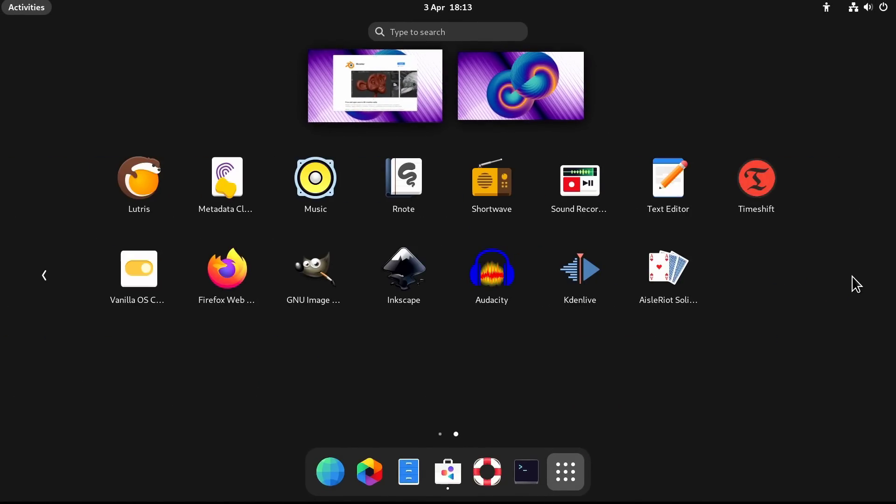
left_click(304, 280)
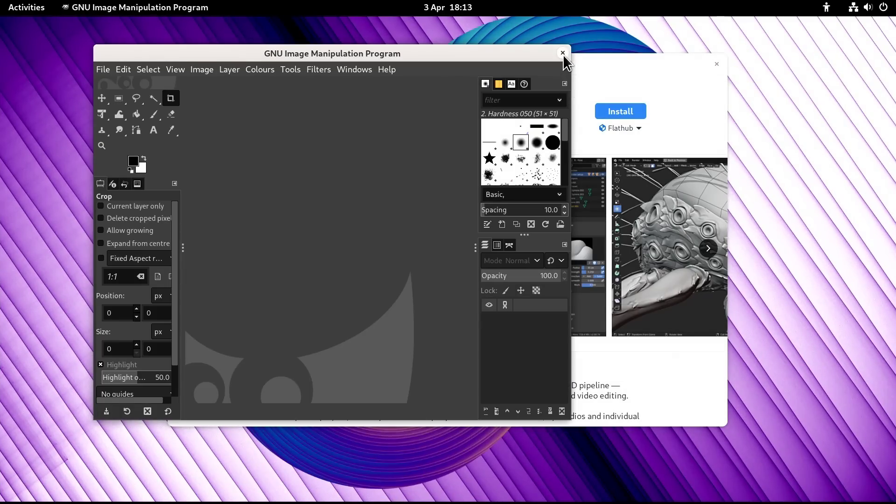
Close GIMP and launch Inkscape from the second page of the applications grid.
left_click(563, 54)
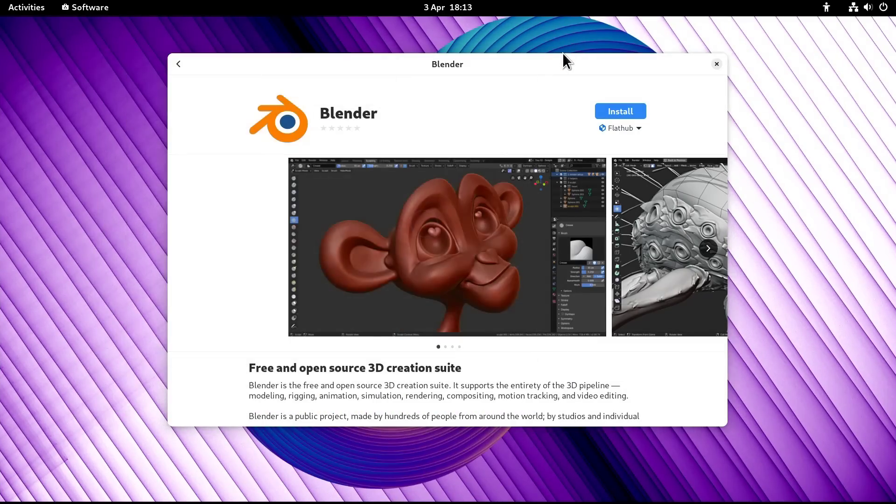
key("super")
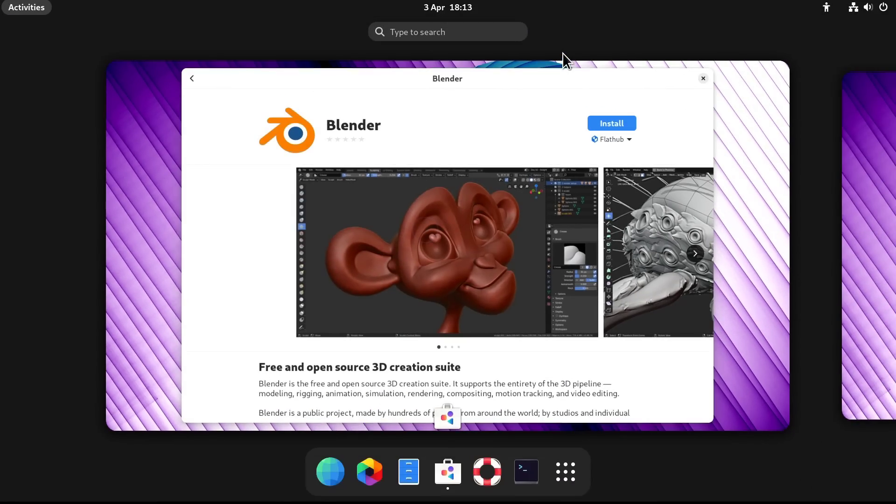
left_click(563, 475)
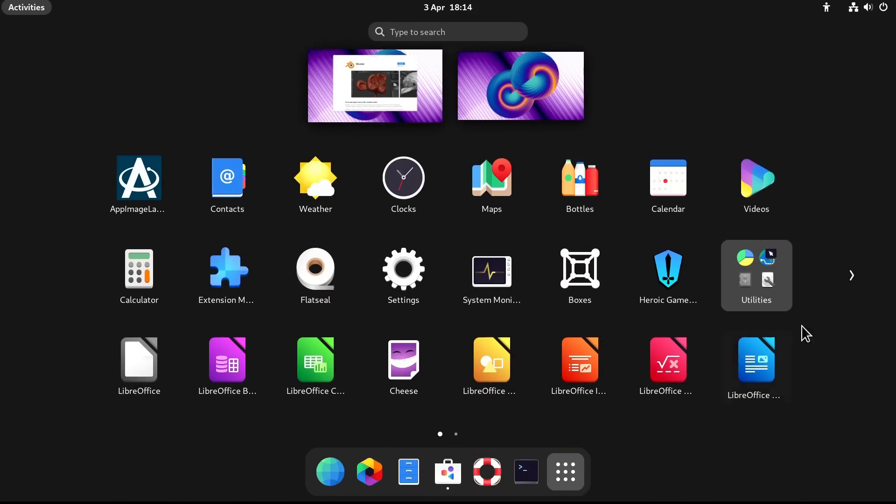
left_click(853, 279)
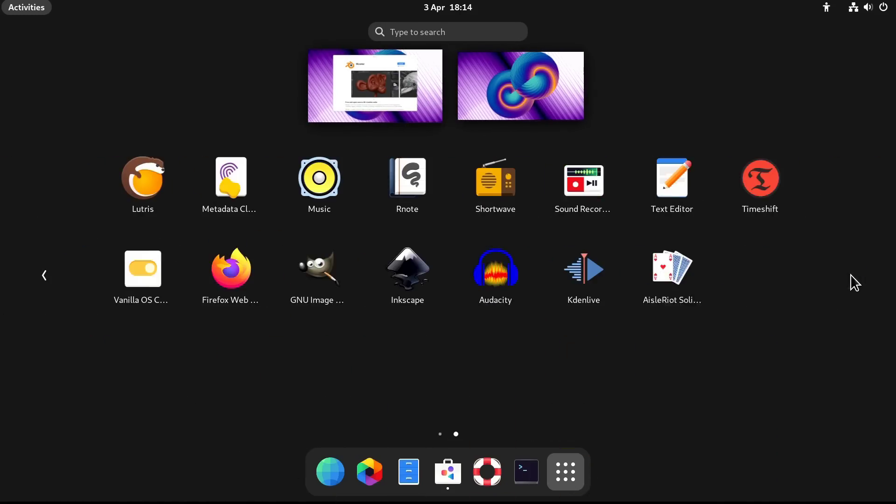
left_click(404, 270)
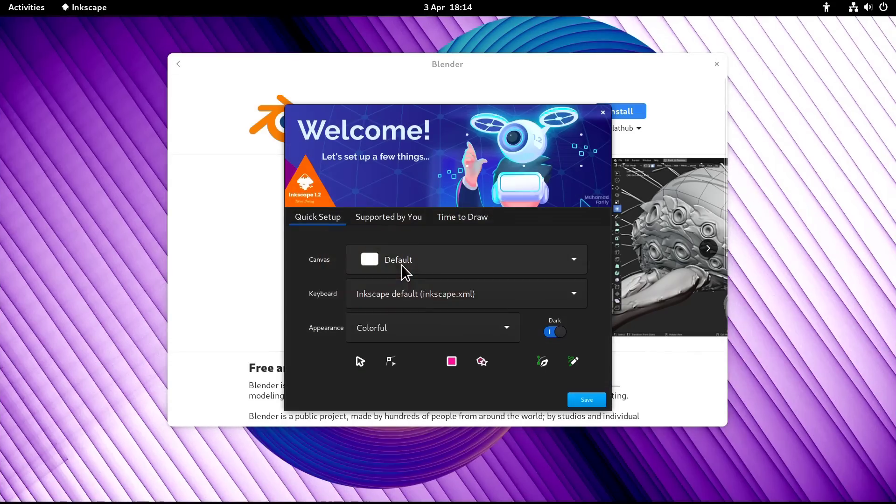
Get through Inkscape's welcome setup to a blank New document 1, then close Inkscape.
left_click(590, 400)
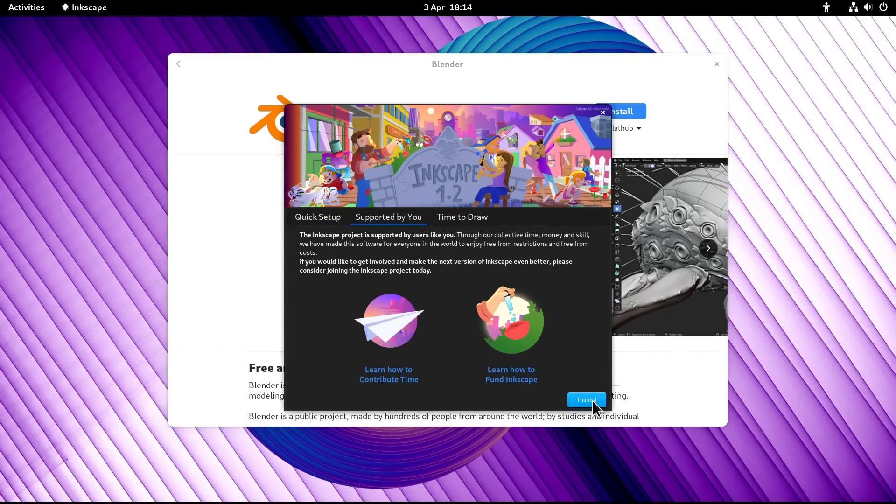
left_click(587, 401)
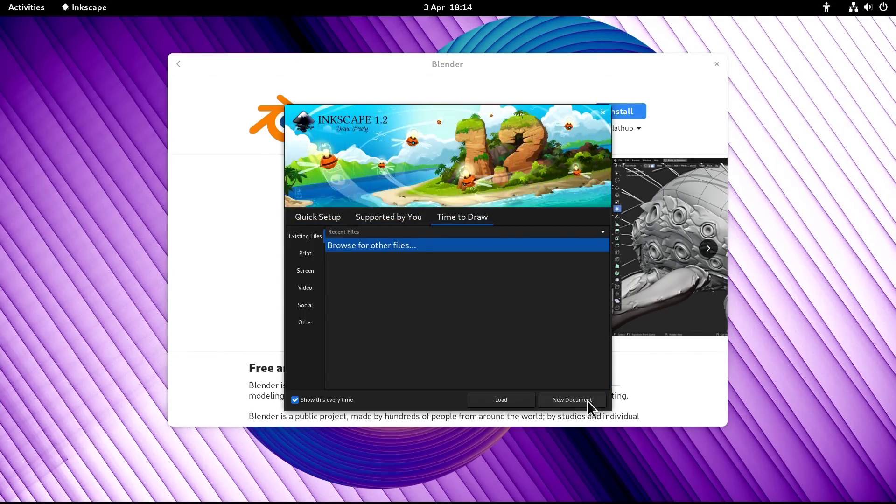
left_click(587, 400)
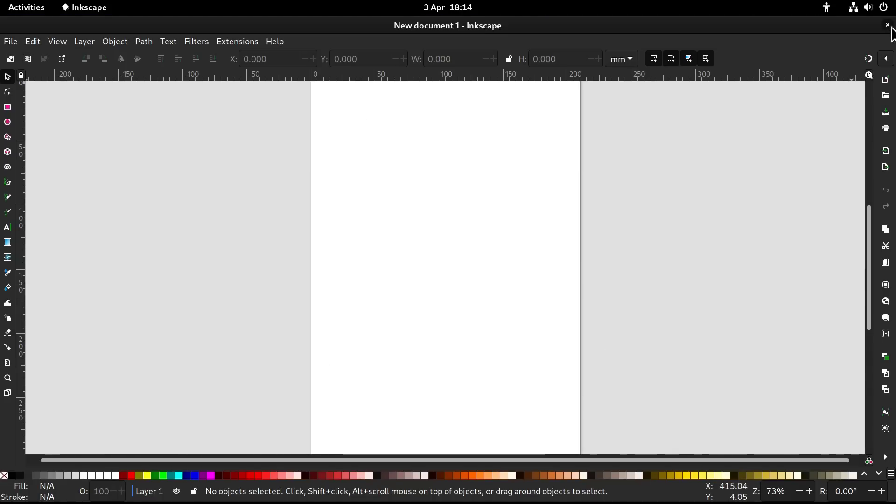
left_click(888, 25)
Launch Audacity 3.2.5 from page 2 of the app grid, dismiss its welcome, close it, and reopen the overview.
key("super")
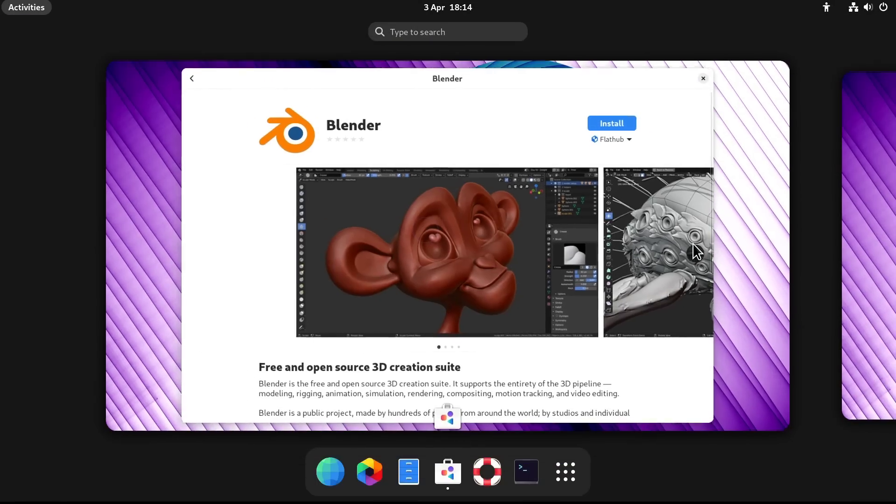
left_click(564, 488)
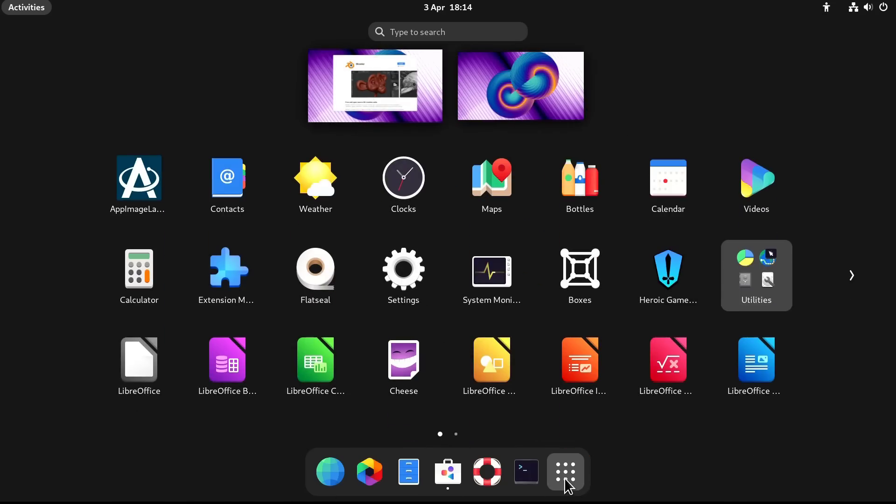
left_click(853, 276)
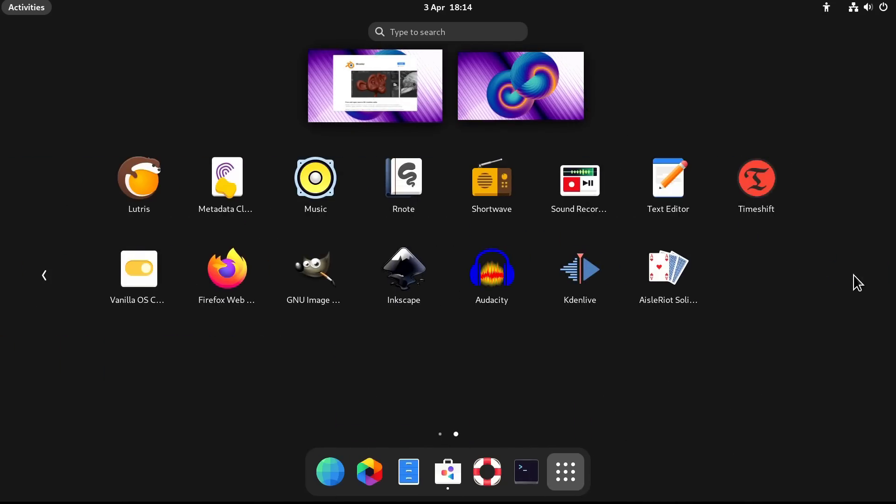
left_click(496, 277)
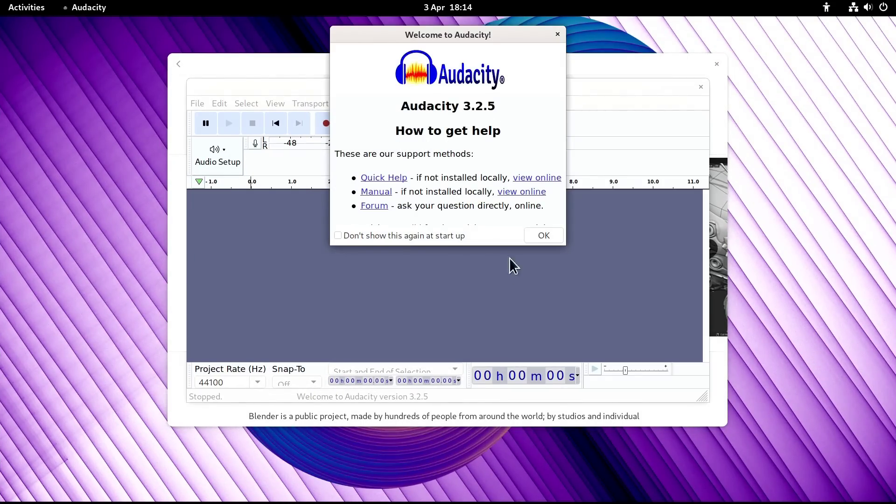
left_click(539, 235)
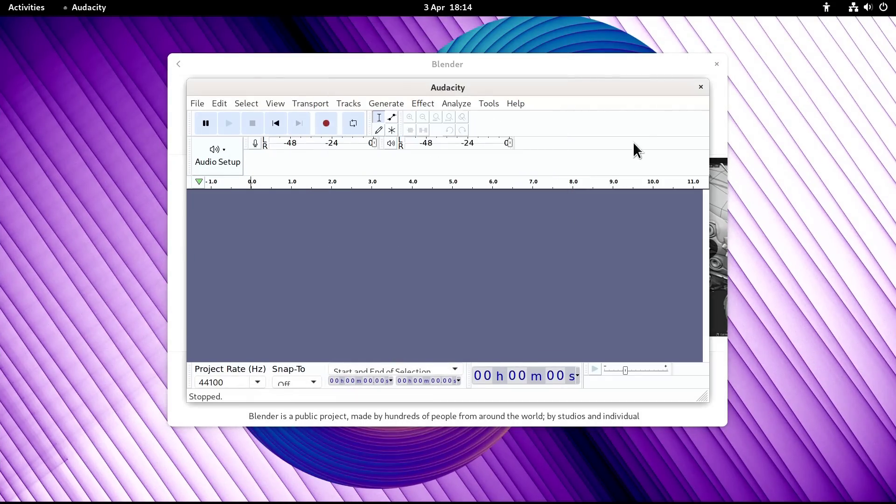
left_click(700, 88)
key("super")
Launch Kdenlive from page 2 to an empty Untitled 1080p 25 fps project, then close it.
left_click(575, 472)
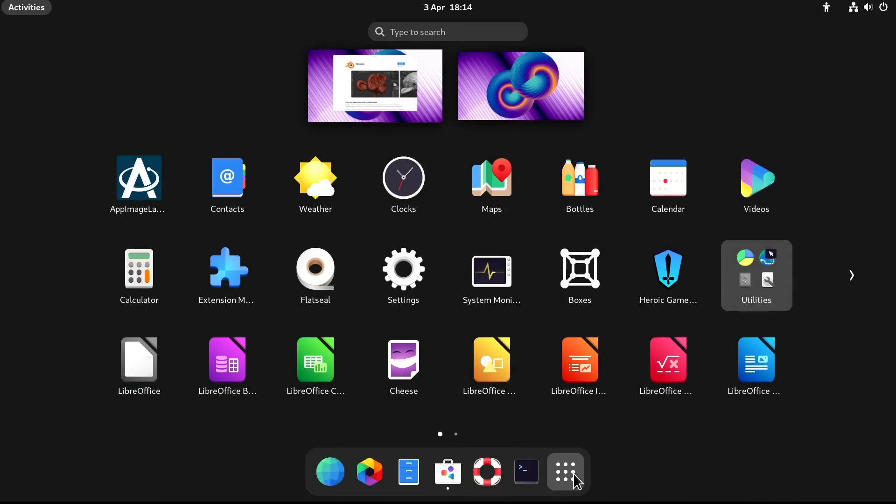
left_click(850, 276)
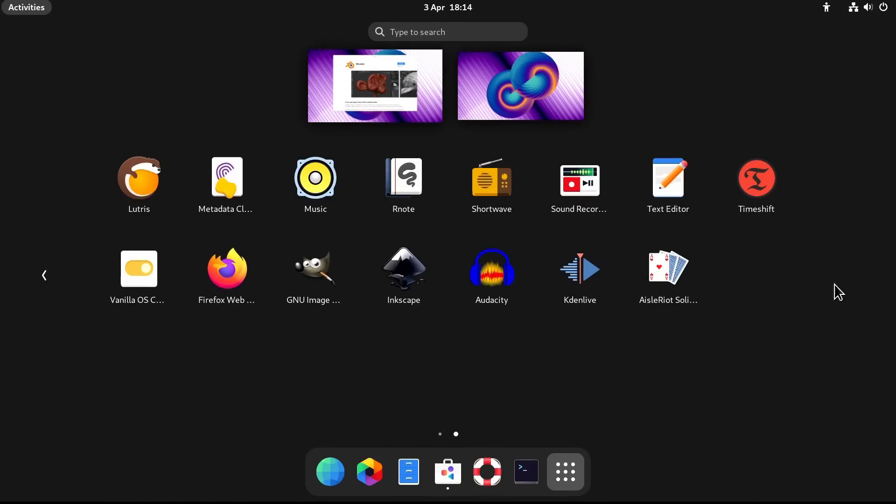
left_click(579, 269)
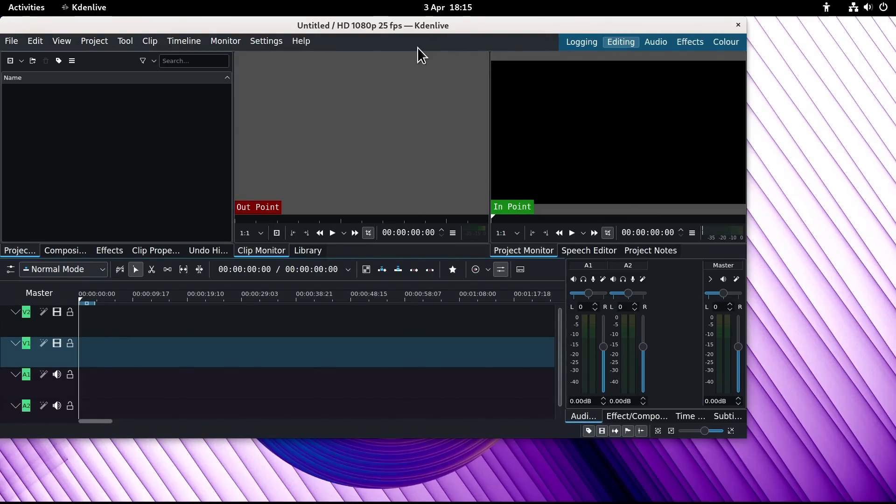
left_click(738, 25)
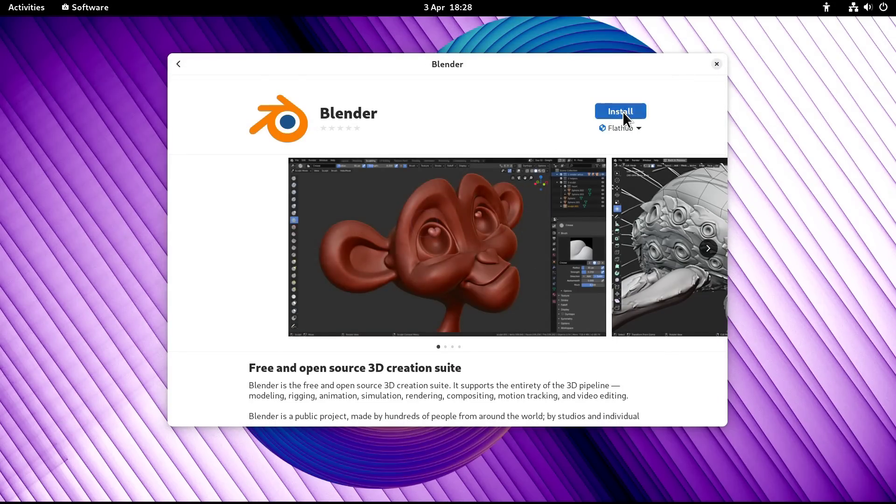
Install Blender from Flathub on its GNOME Software page.
left_click(622, 111)
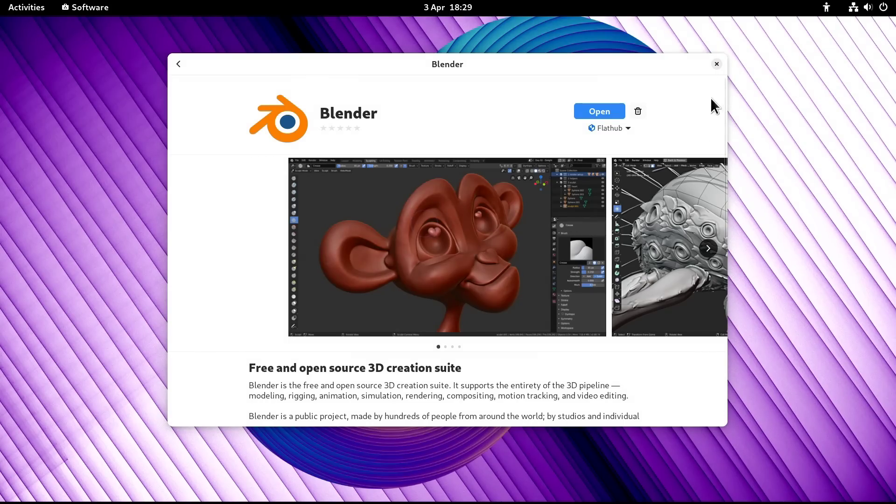
Close Software and launch Blender from the second page of the applications grid.
left_click(716, 64)
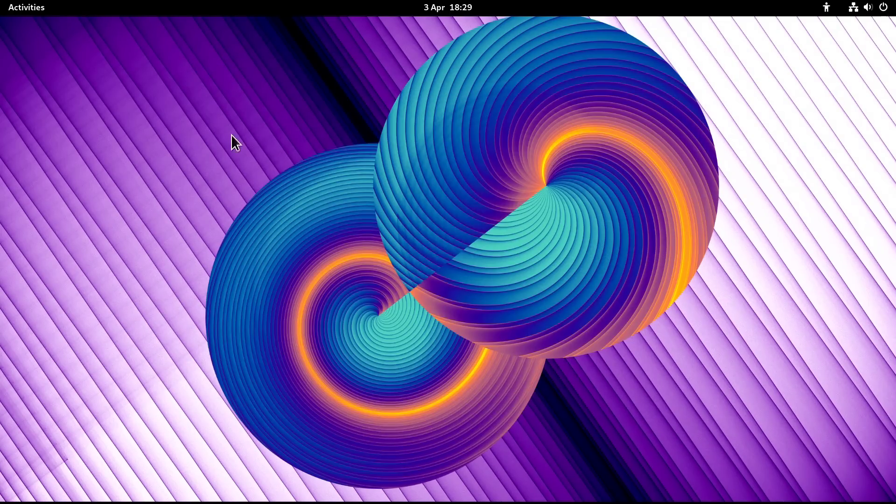
left_click(29, 8)
left_click(573, 471)
left_click(852, 278)
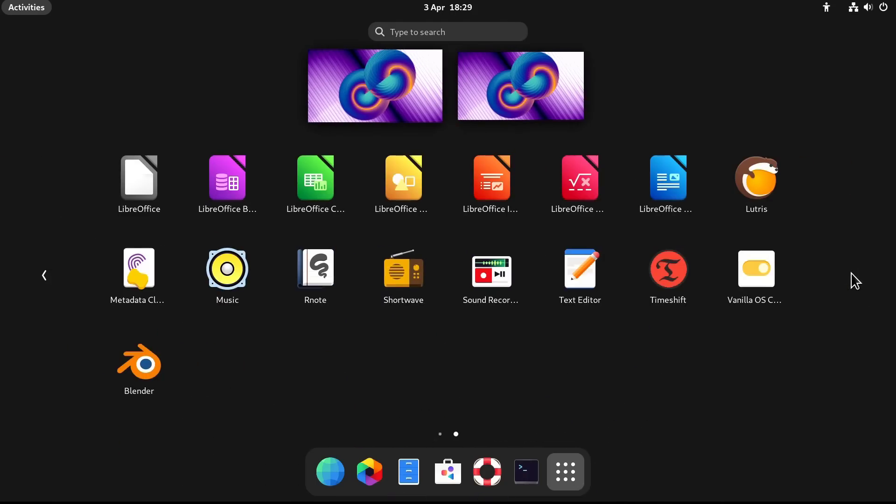
left_click(131, 369)
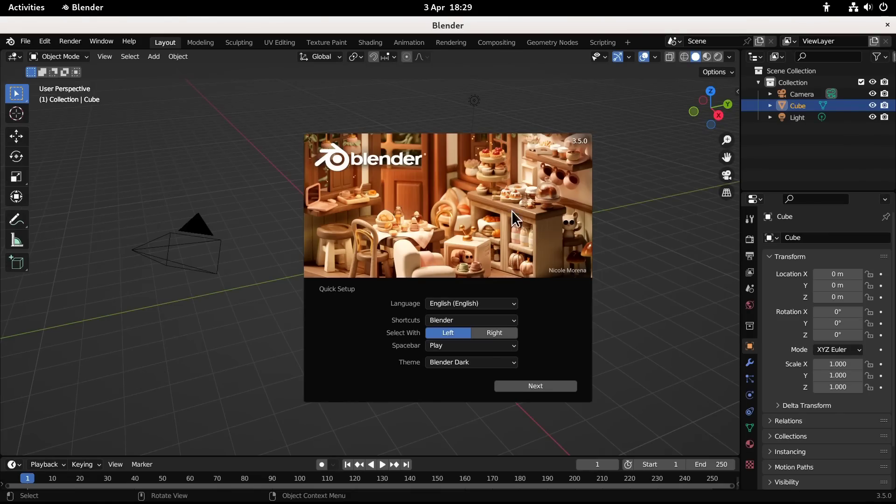
Accept Blender's quick setup defaults, zoom and orbit around the default cube, then close Blender.
left_click(543, 390)
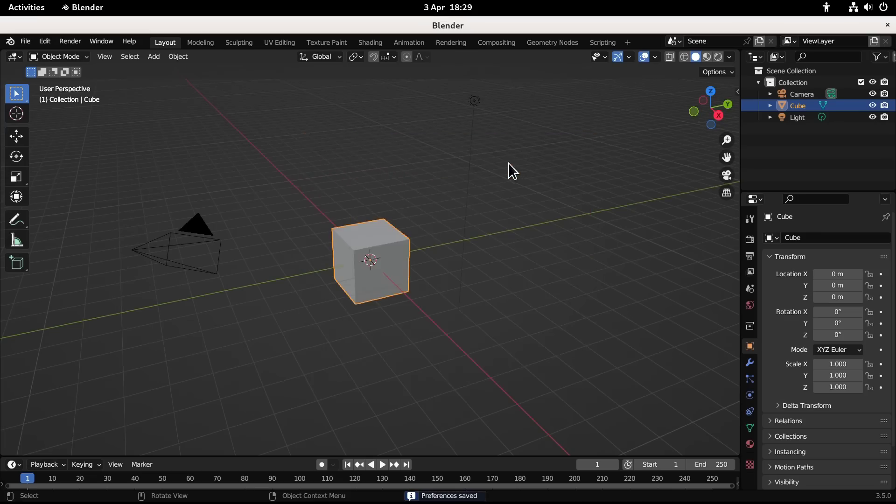
left_click(504, 170)
scroll(727, 142, "up", 4)
left_click_drag(711, 107, 693, 133)
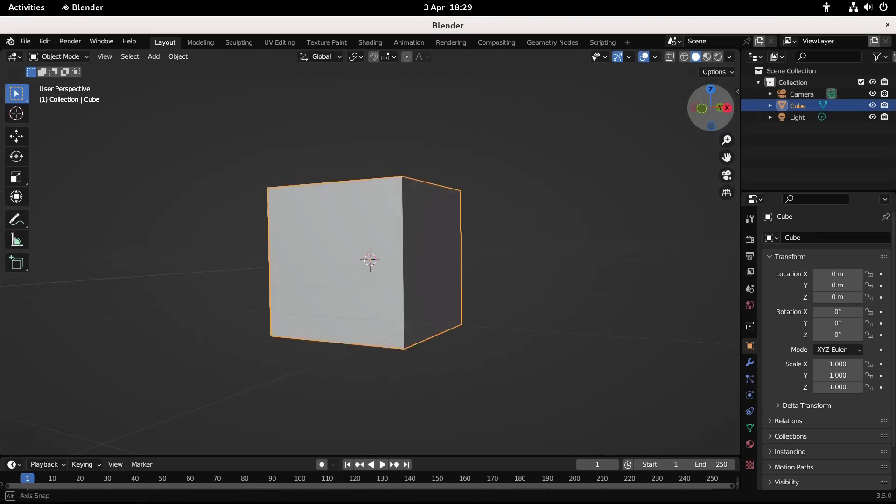
left_click_drag(711, 108, 709, 112)
left_click(888, 26)
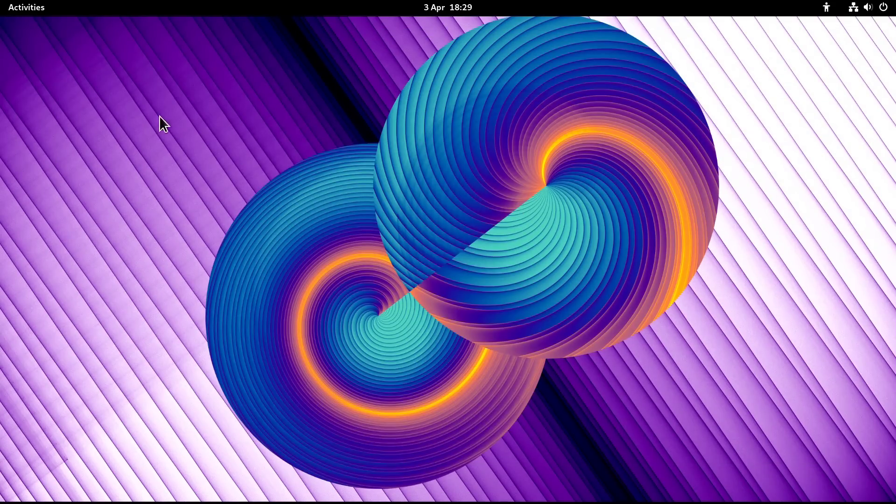
Find AisleRiot Solitaire on the first page of the app grid and launch a Canfield game.
left_click(28, 8)
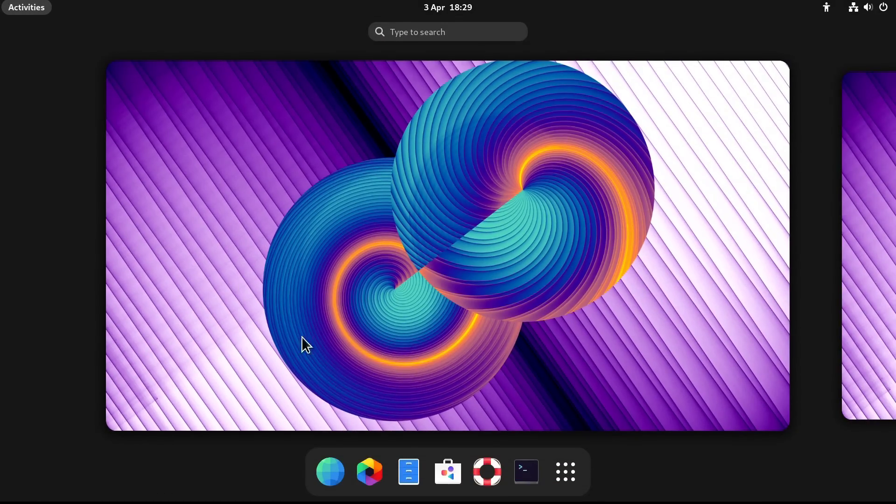
left_click(566, 473)
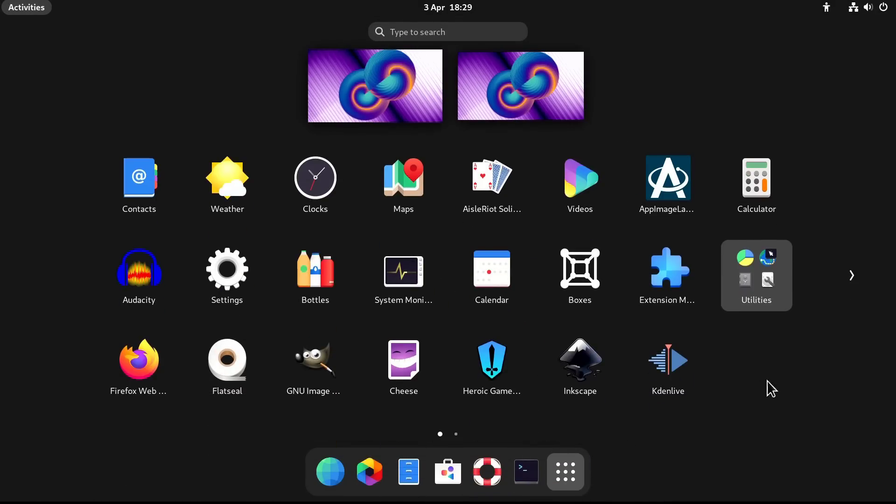
left_click(849, 279)
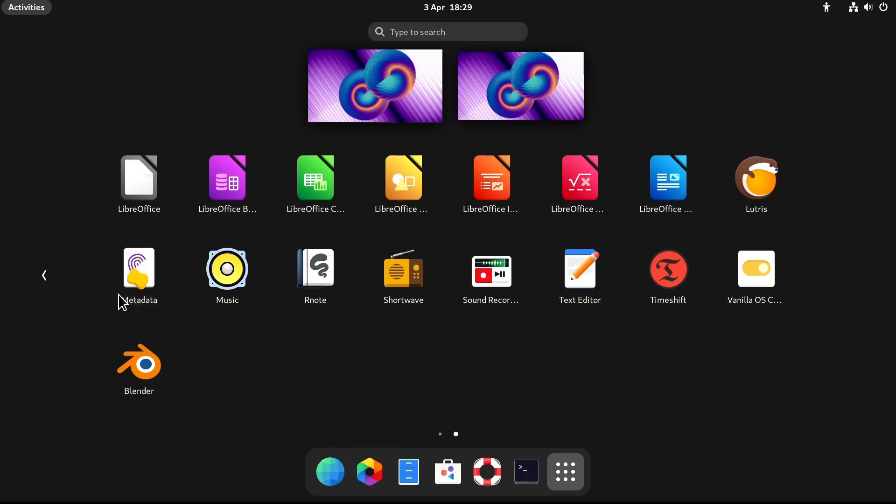
left_click(52, 275)
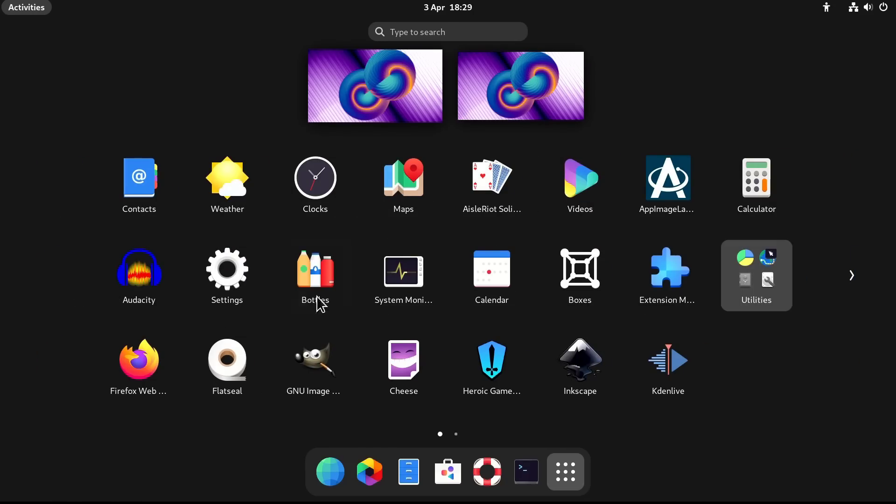
left_click(483, 187)
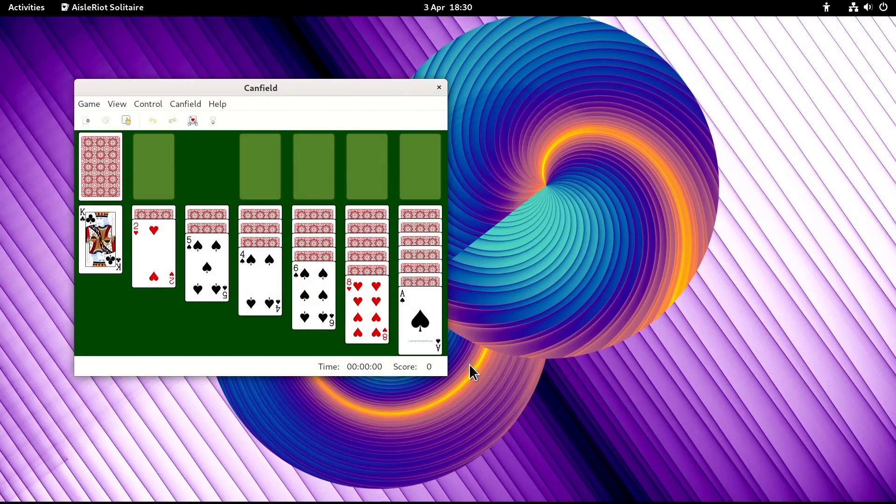
Make the Canfield window wider and taller so the cards display larger.
left_click_drag(445, 369, 853, 487)
left_click_drag(520, 80, 496, 30)
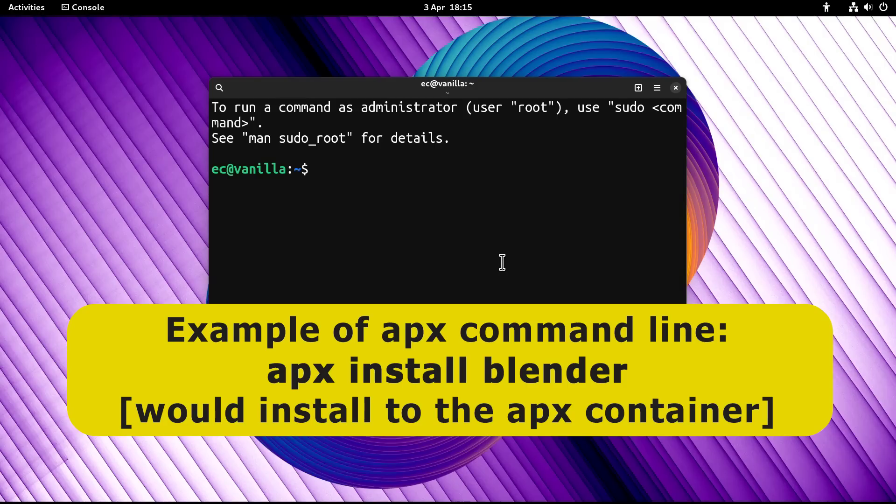
Run 'apx install blender' in Console, reaching the 260-package Y/n confirmation.
type("apx install blen")
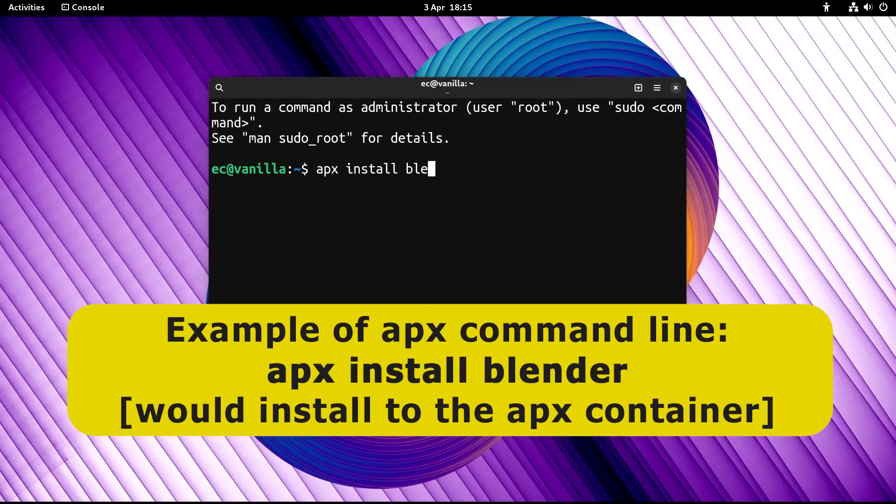
type("der")
key("Return")
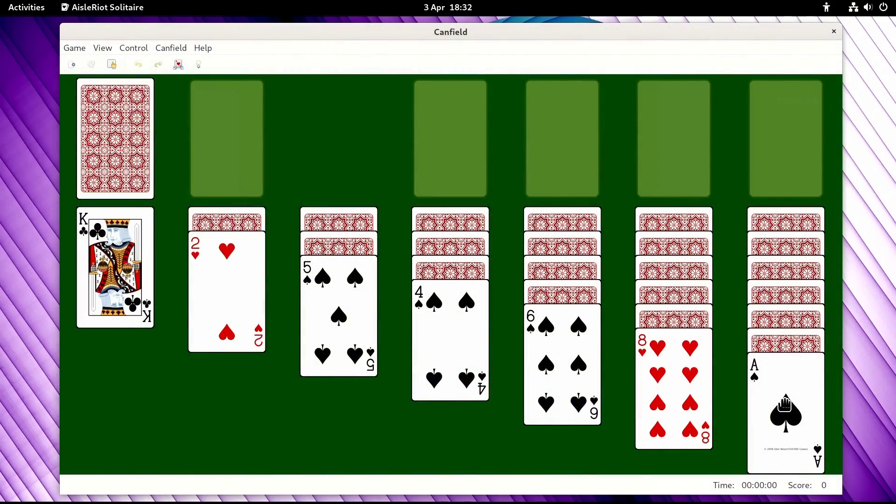
Play Canfield through the stock to a win, all four kings on the foundations with score 52.
double_click(785, 405)
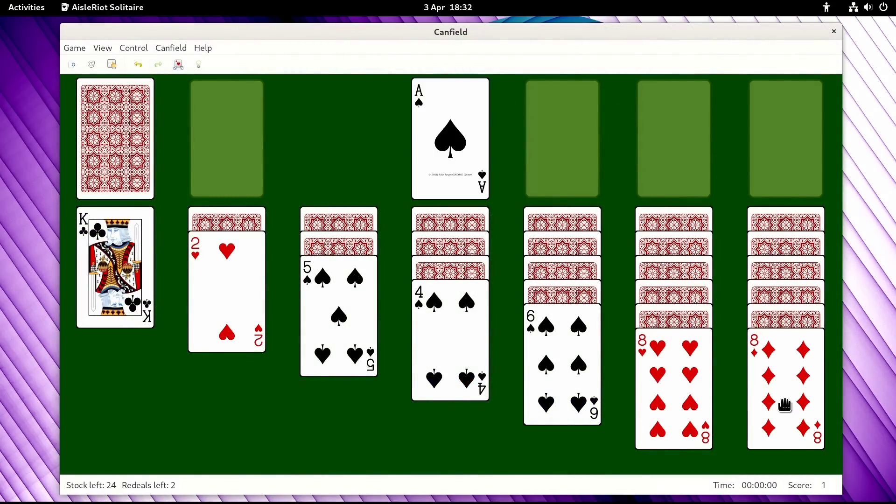
left_click(124, 140)
left_click(124, 134)
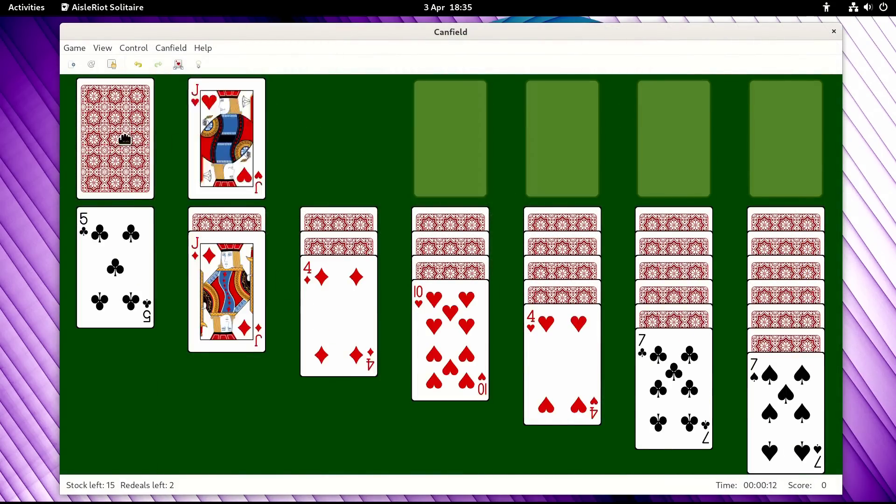
left_click_drag(227, 140, 651, 413)
left_click(124, 128)
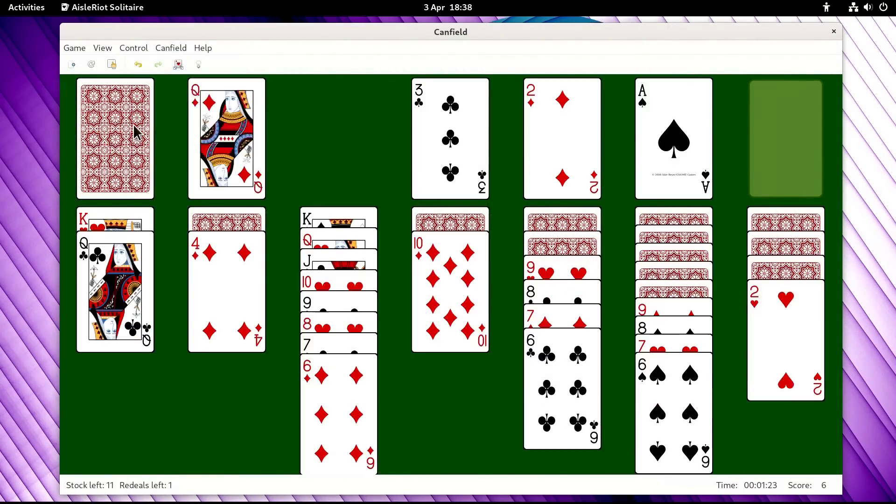
left_click(126, 134)
left_click(125, 135)
left_click(137, 147)
left_click(126, 156)
left_click(140, 147)
left_click(139, 147)
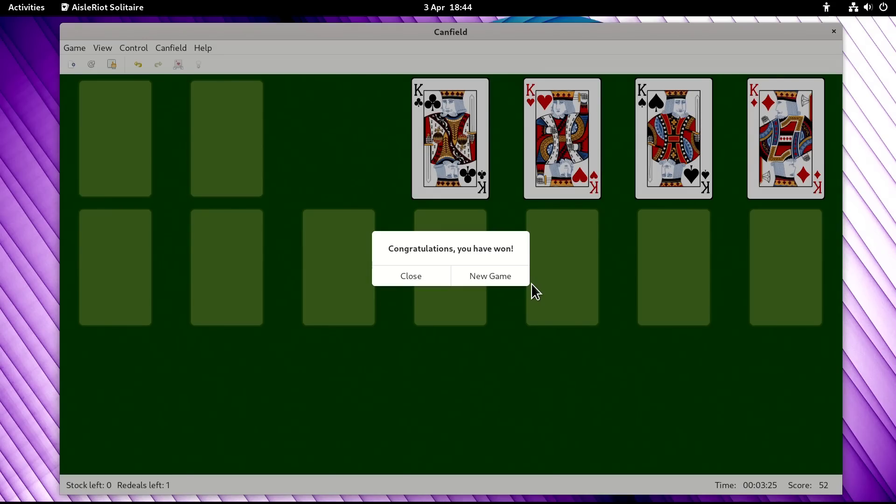